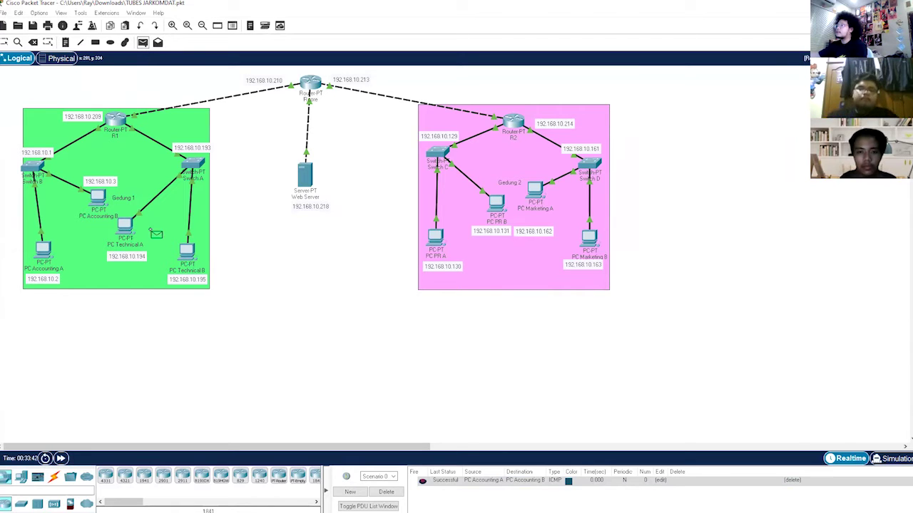
Send simple PDUs from PC Technical A to PC Technical B and from PC PR A to PC PR B.
click(125, 227)
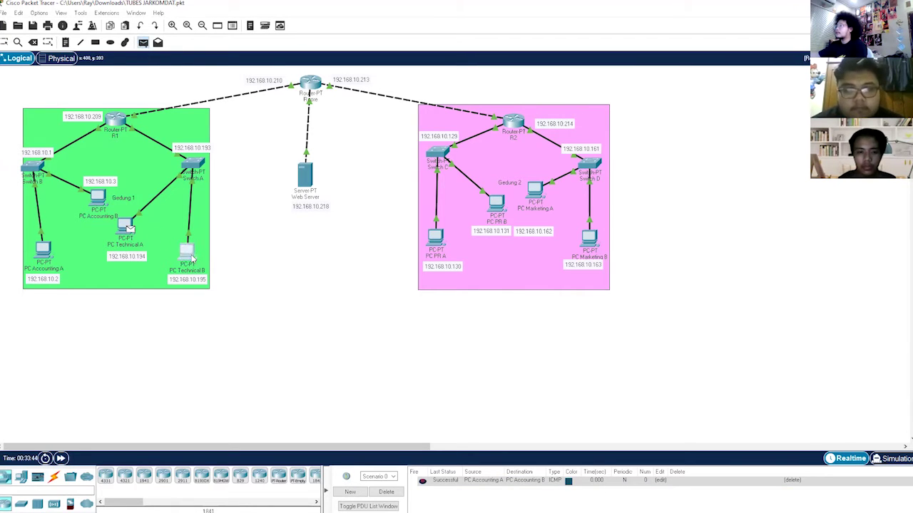
click(187, 252)
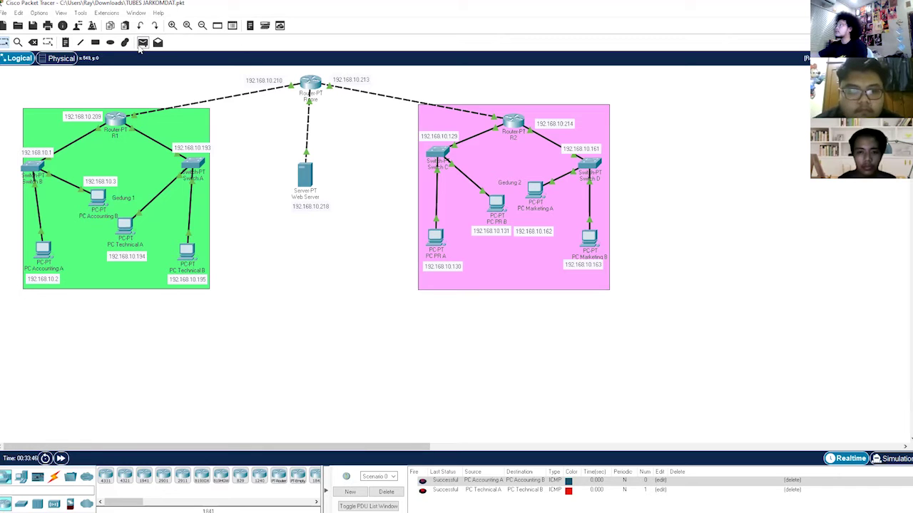
click(143, 42)
click(437, 239)
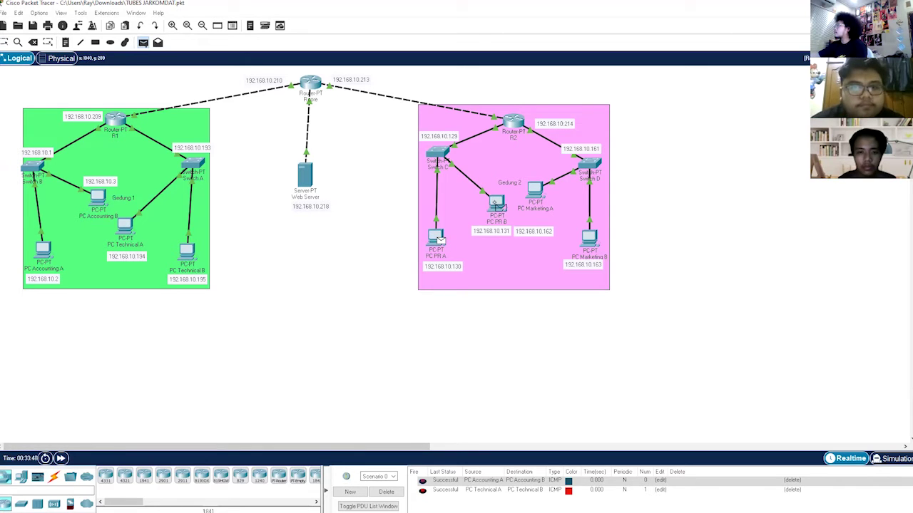
click(495, 205)
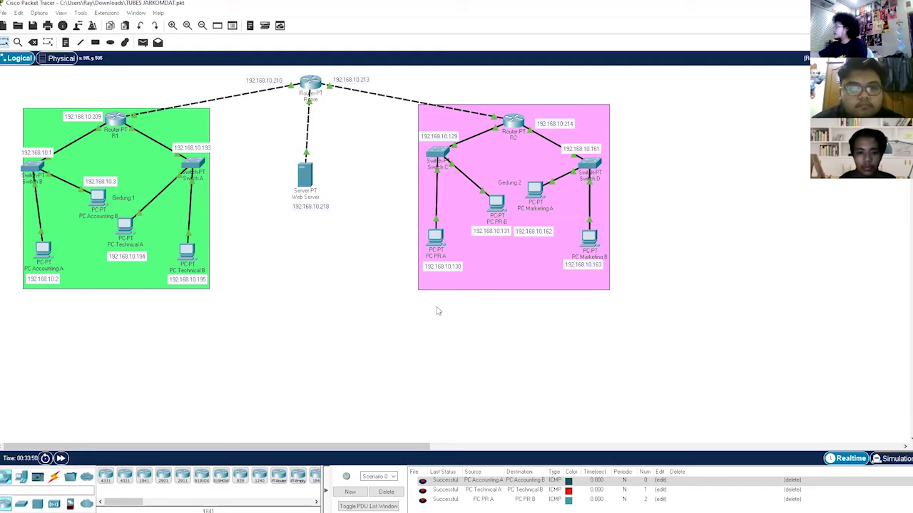
Send a simple PDU from PC Marketing A to PC Marketing B to test the connection within their subnet.
click(143, 43)
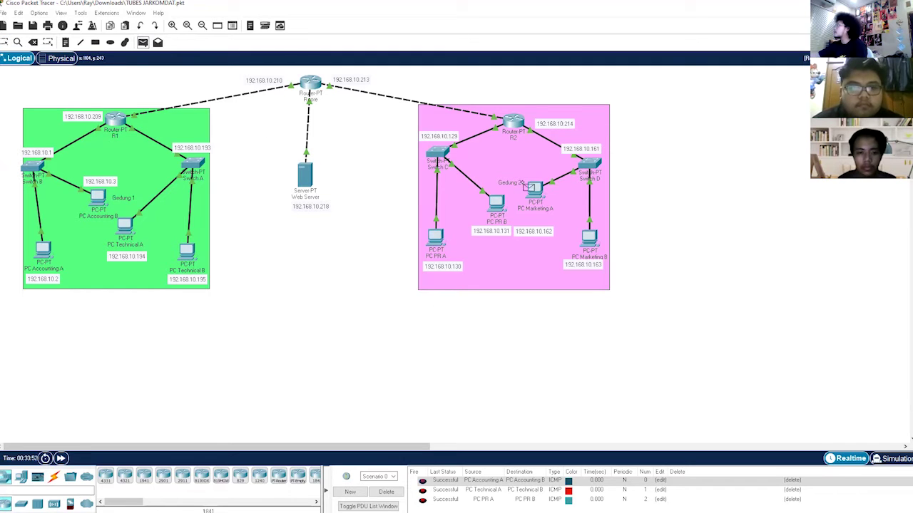
click(535, 191)
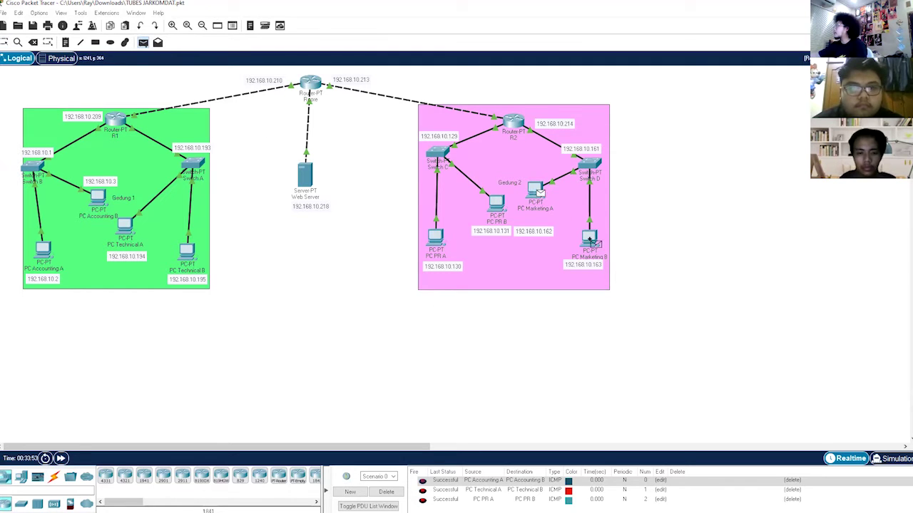
click(589, 242)
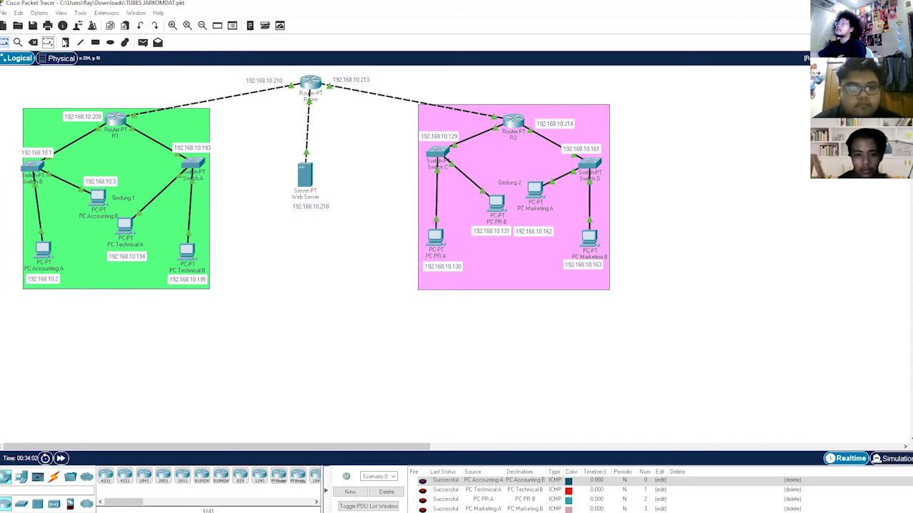
Send simple PDUs across Gedung 1, from PC Accounting A to PC Technical A and from PC Accounting B to PC Technical B.
click(143, 43)
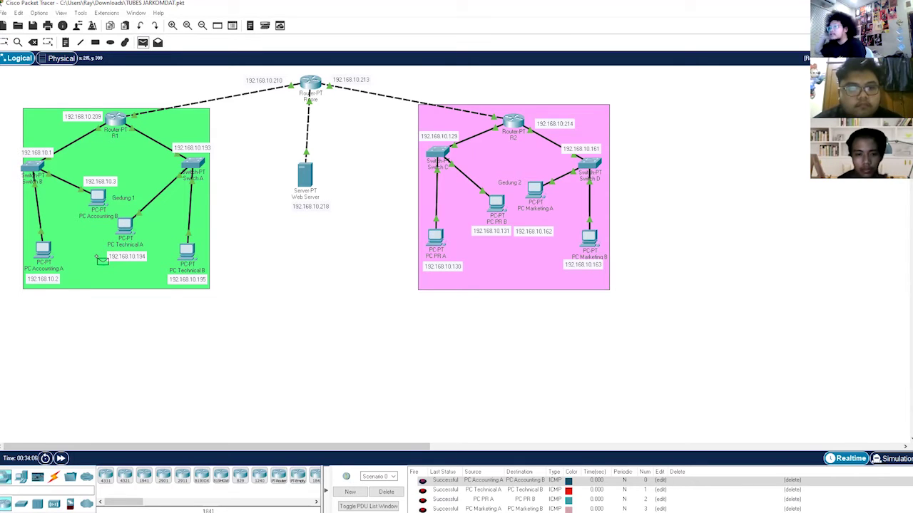
click(43, 249)
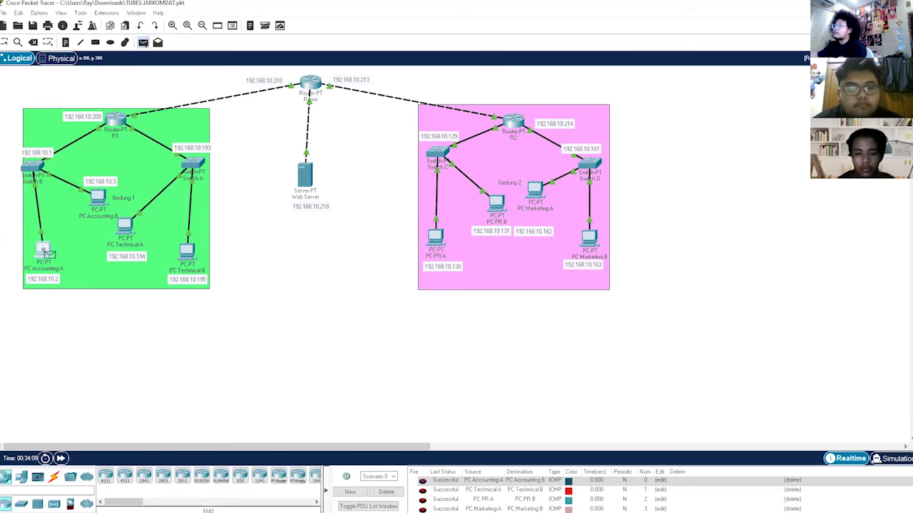
click(131, 235)
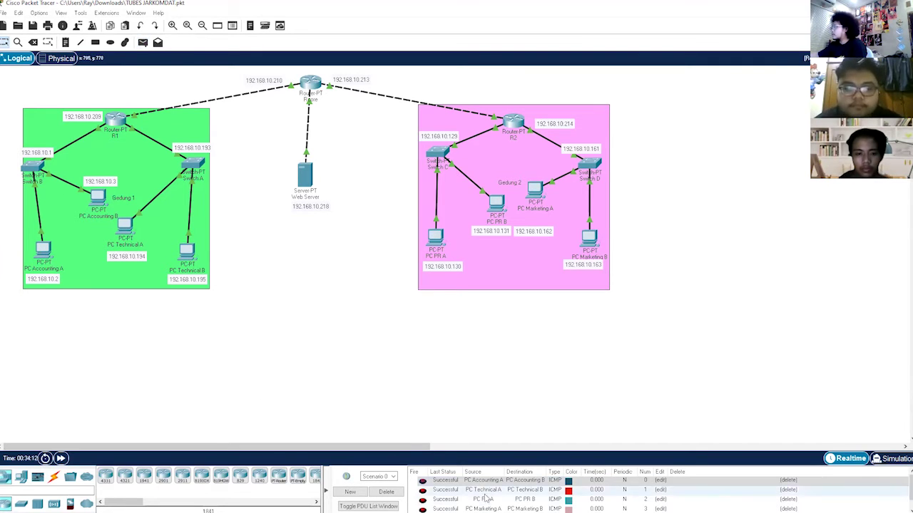
scroll(470, 489, down, 1)
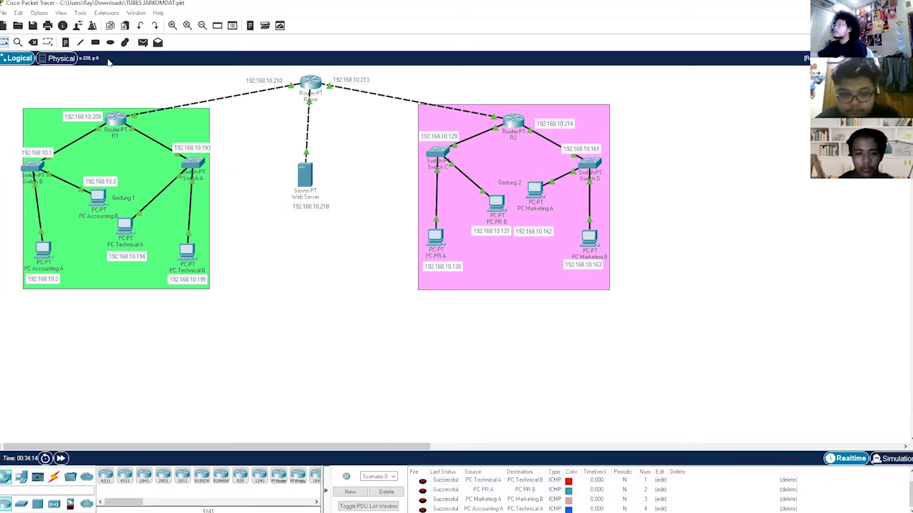
click(143, 42)
click(100, 199)
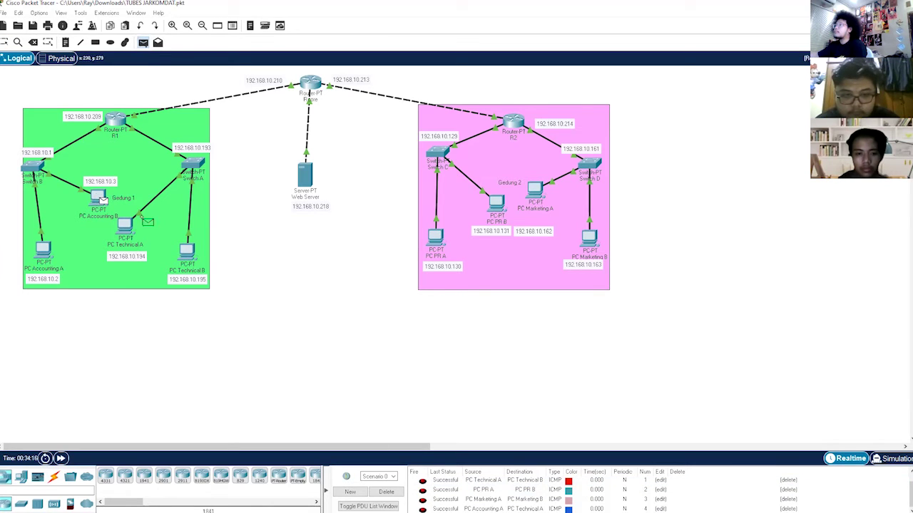
click(188, 257)
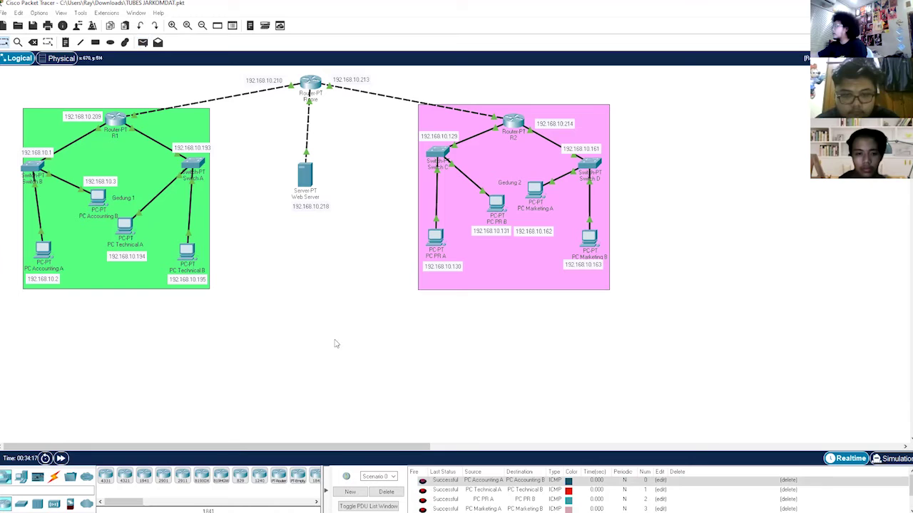
Delete the PDUs of Scenario 0 and send a simple PDU from PC PR A to PC Marketing A.
click(386, 492)
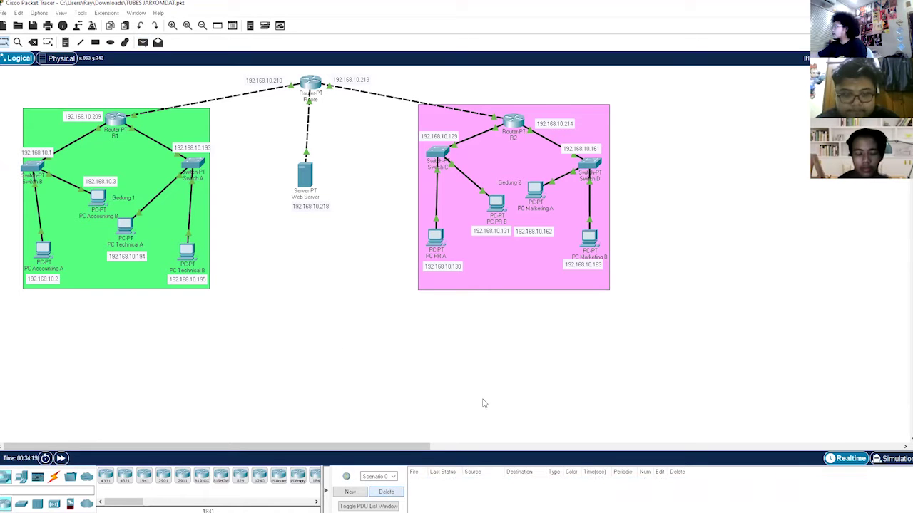
click(143, 42)
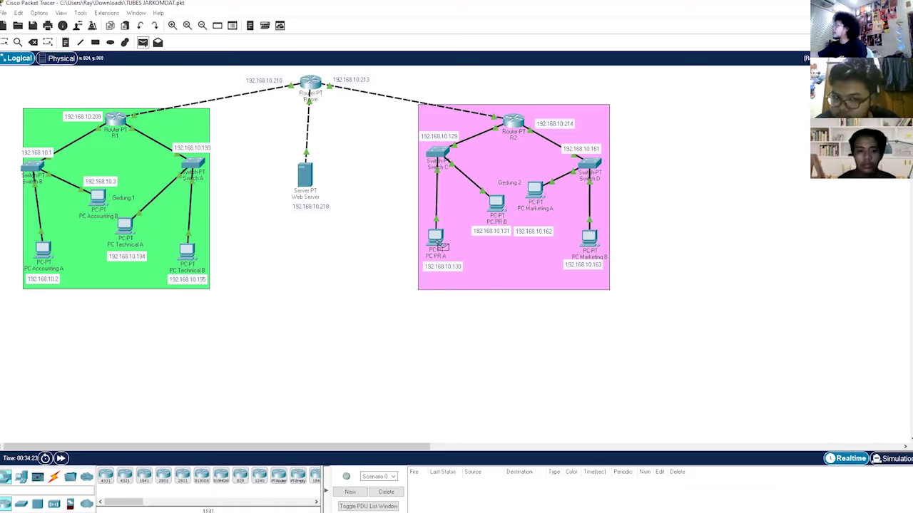
click(439, 244)
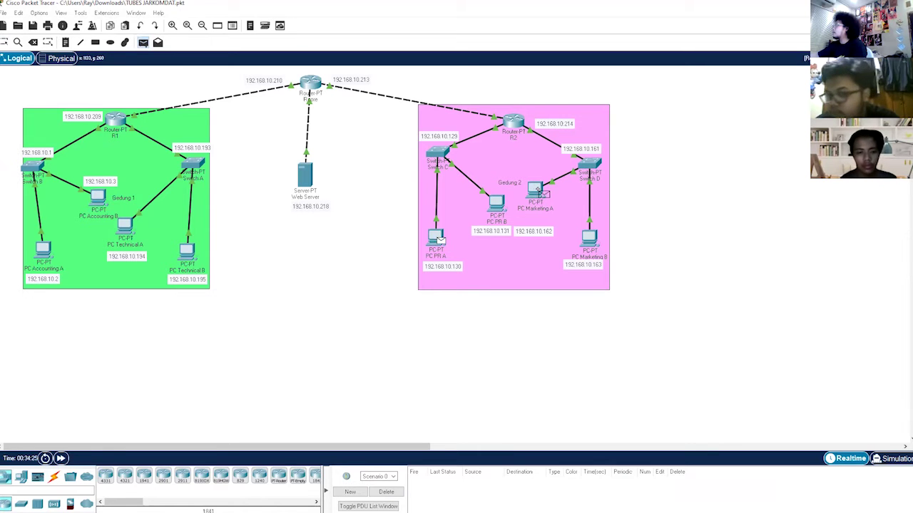
click(540, 192)
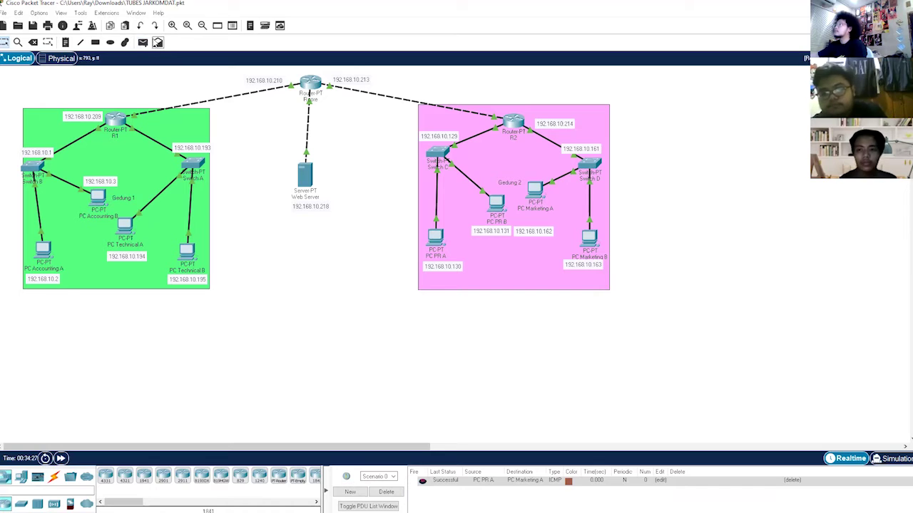
Send a simple PDU from PC PR B to PC Marketing B and clear the PDU list of Scenario 0.
click(147, 43)
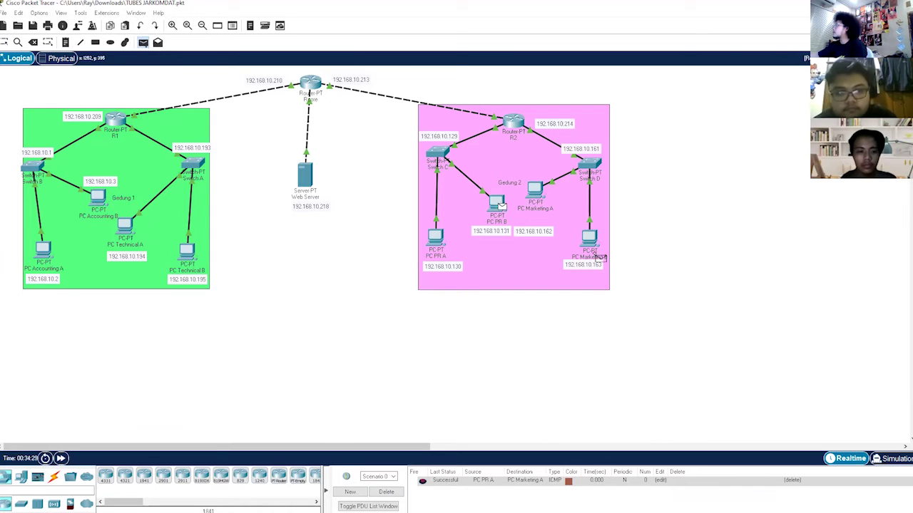
click(593, 241)
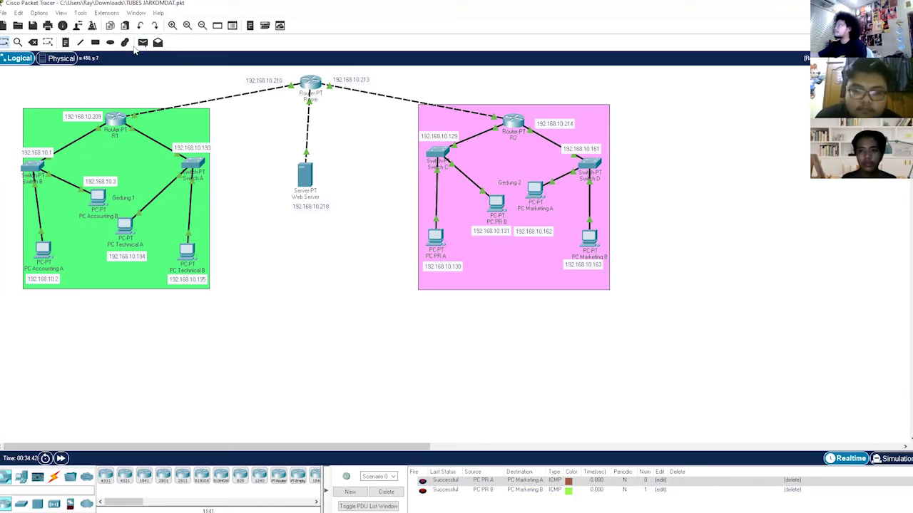
click(387, 492)
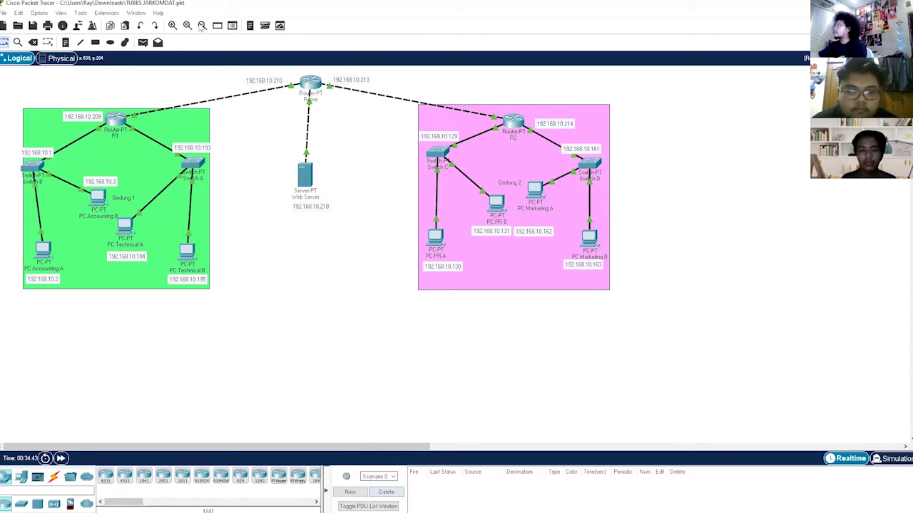
Send simple PDUs between the buildings, from PC Accounting A to PC PR A and from PC Technical A to PC Marketing A.
click(143, 42)
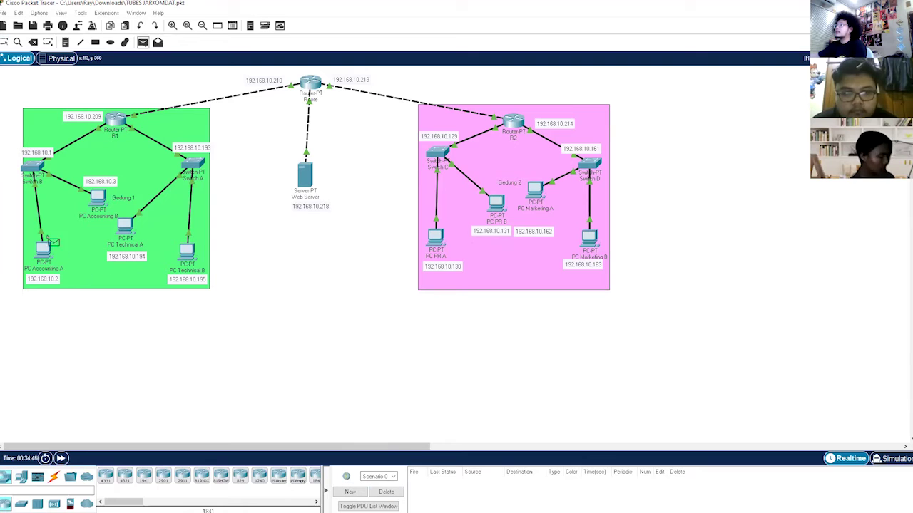
click(49, 253)
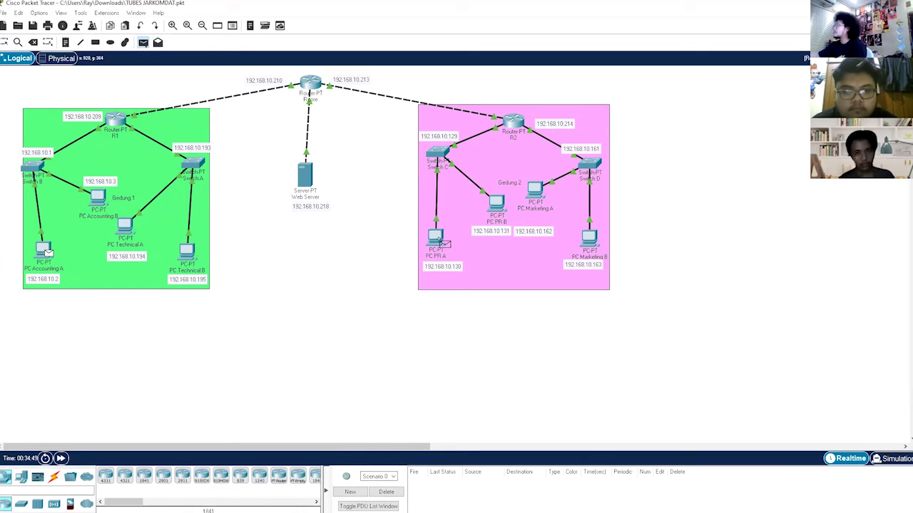
click(438, 241)
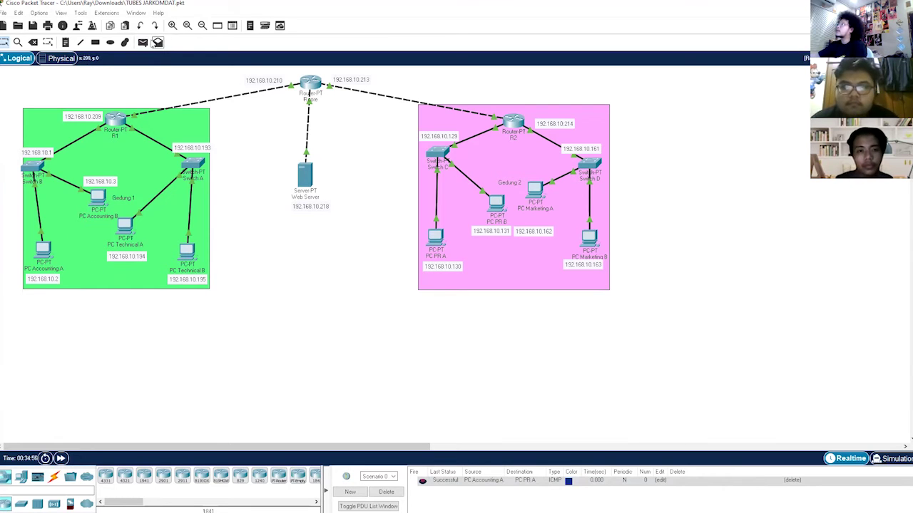
click(142, 42)
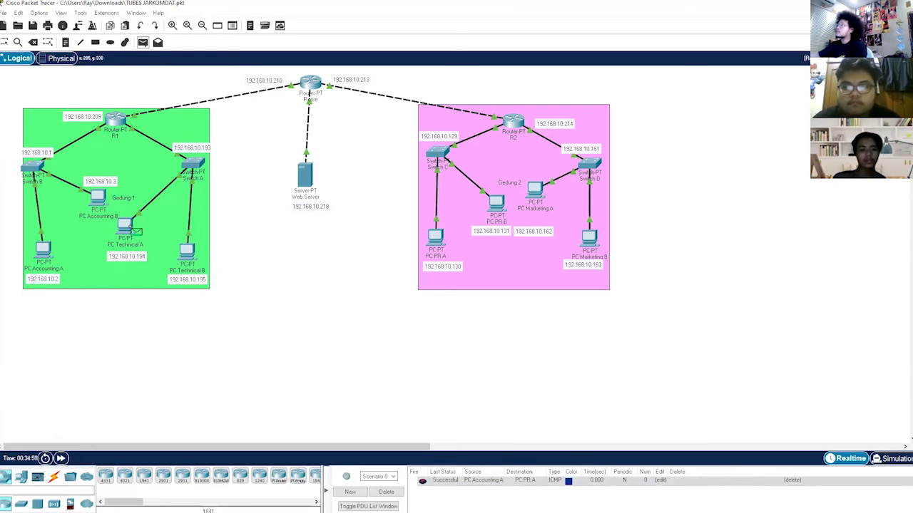
click(130, 227)
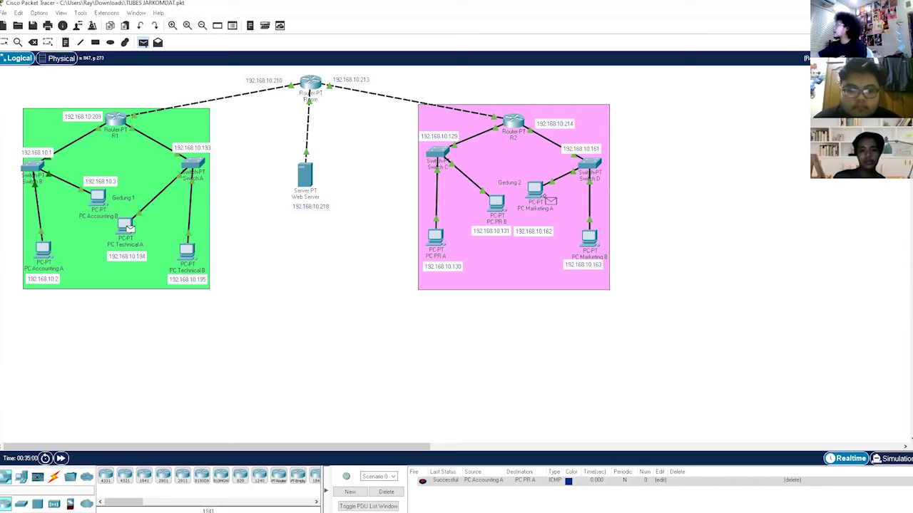
click(535, 190)
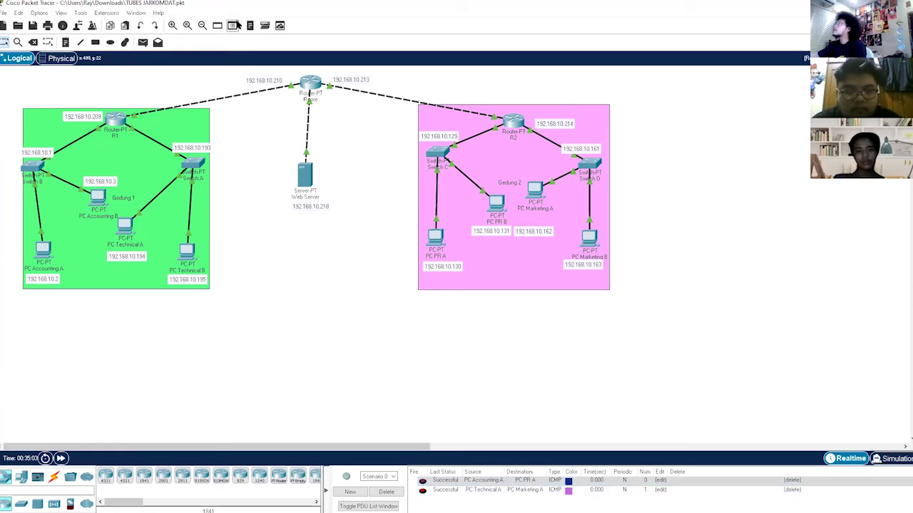
Send simple PDUs from PC Accounting B to PC PR B and from PC Marketing B to PC Technical B.
click(143, 43)
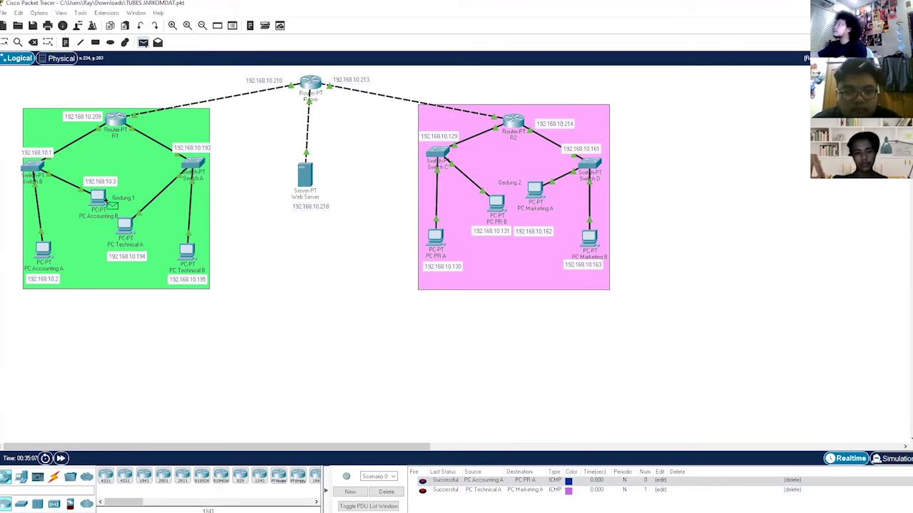
click(99, 196)
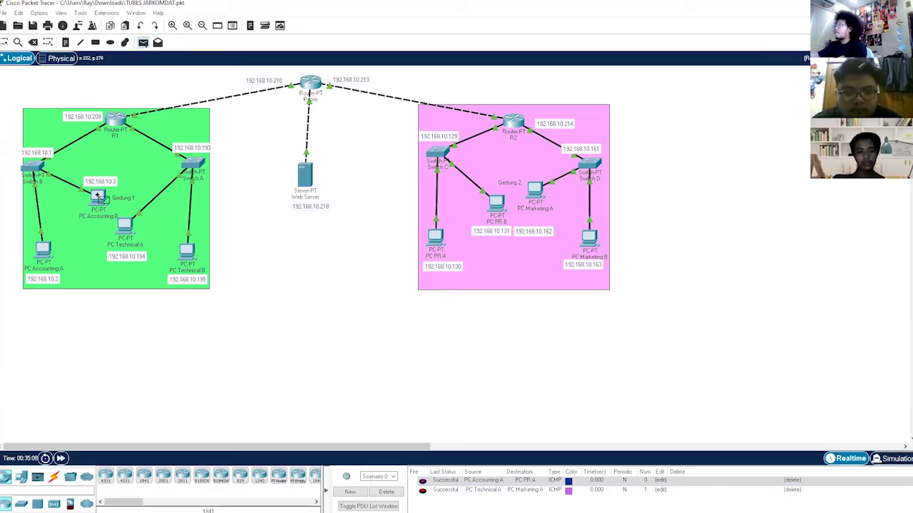
click(497, 206)
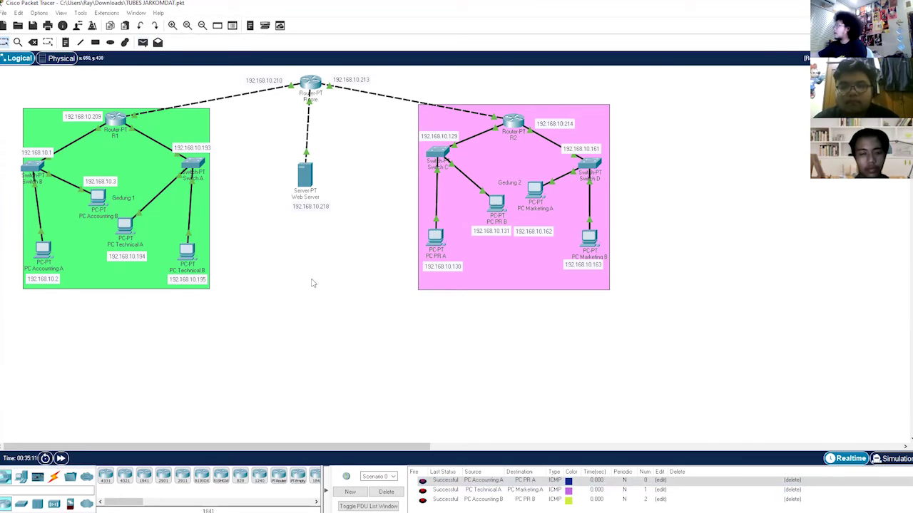
click(143, 42)
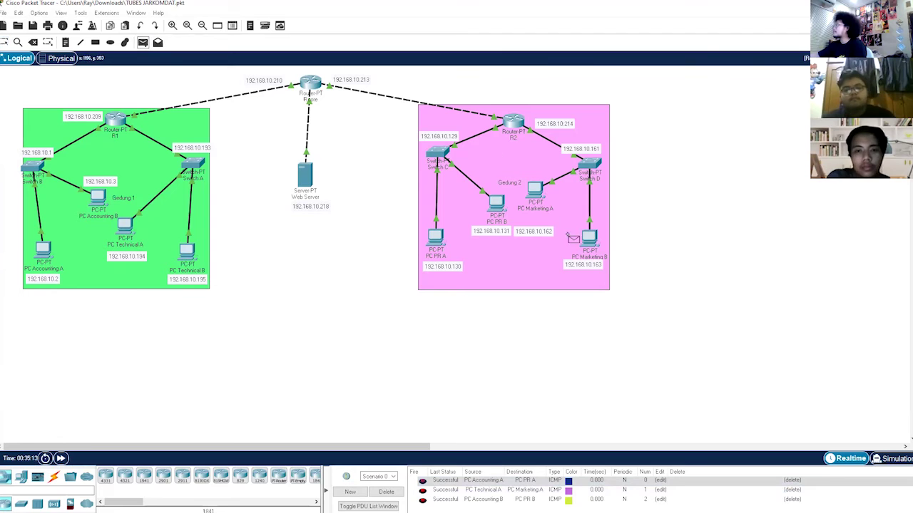
click(589, 238)
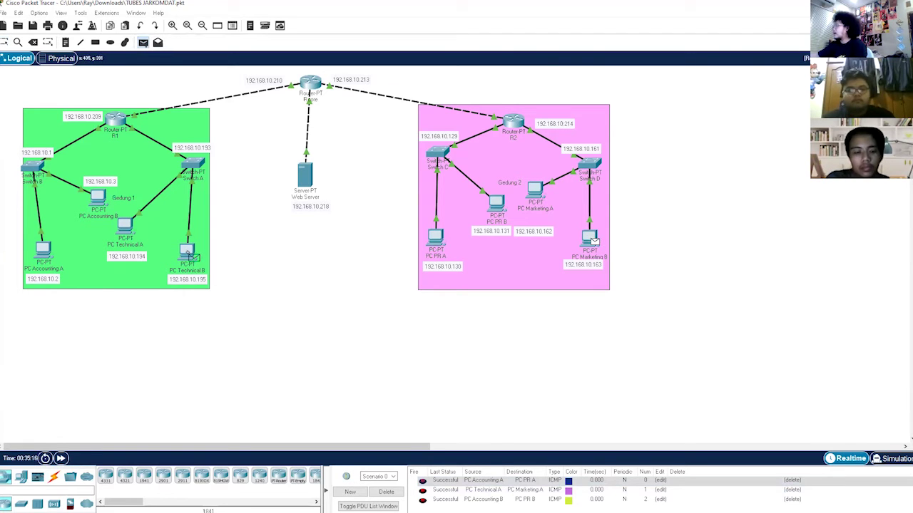
click(189, 254)
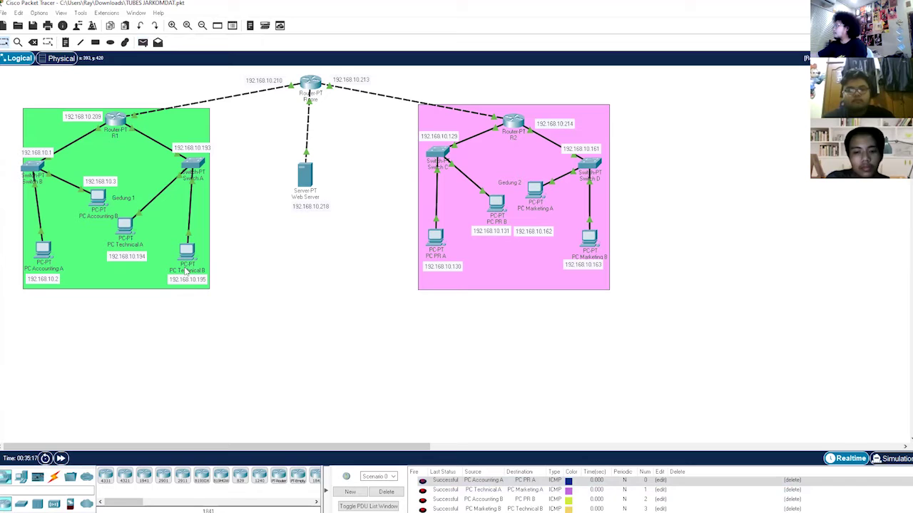
Clear the Scenario 0 PDUs and send a simple PDU from the Web Server to PC Technical A.
click(385, 492)
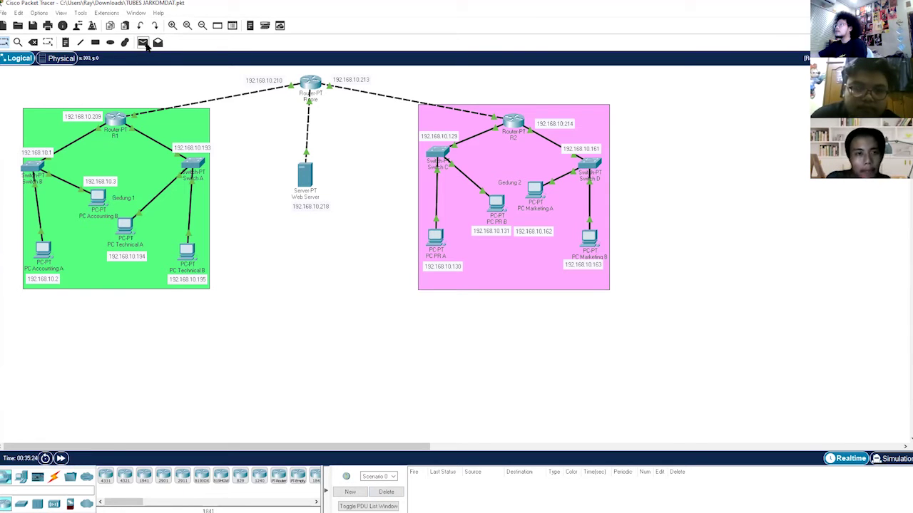
click(143, 43)
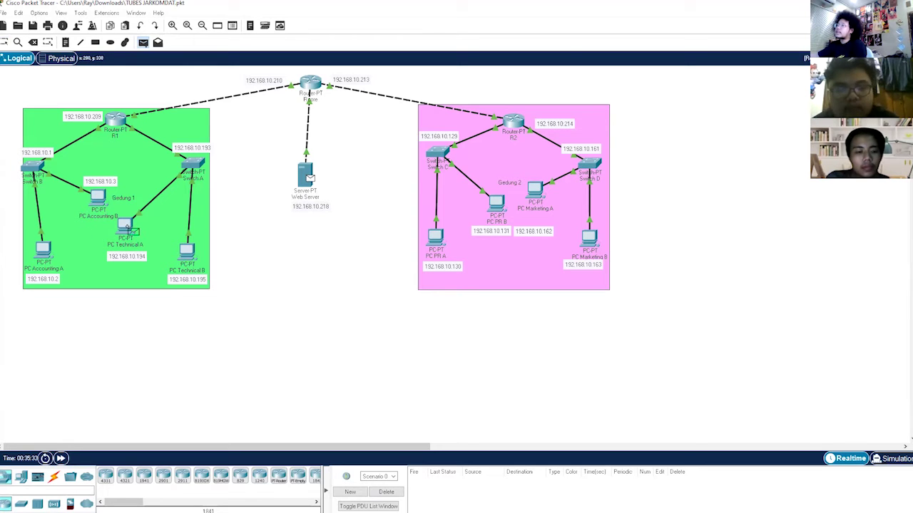
click(127, 228)
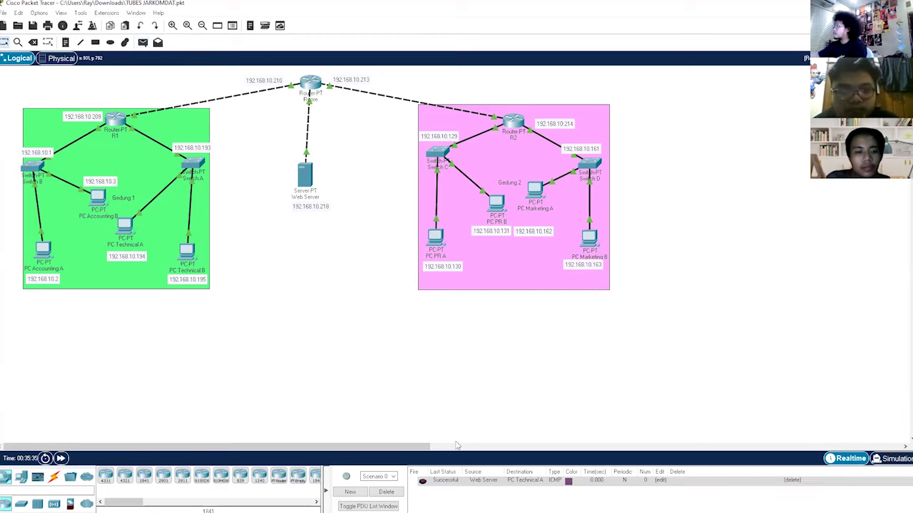
Send simple PDUs from the Web Server to PC PR B and from the Web Server to PC Marketing B.
click(142, 42)
click(307, 176)
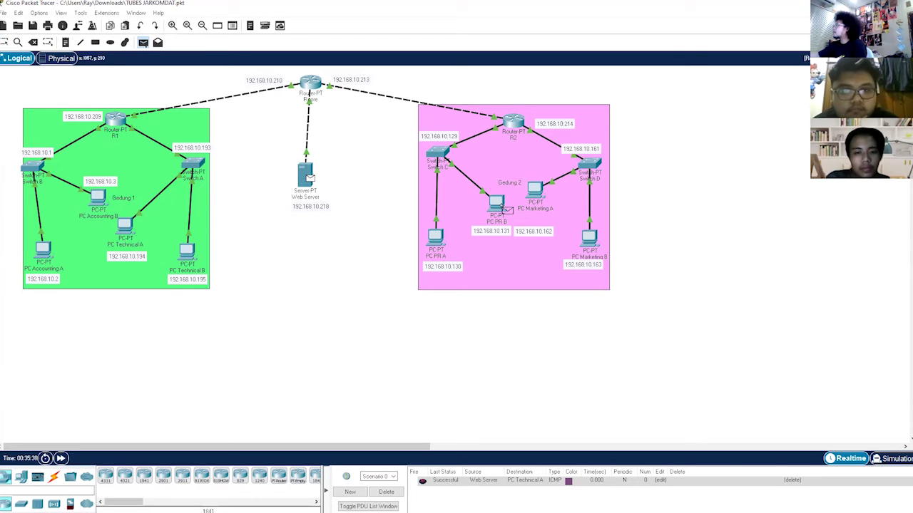
click(504, 208)
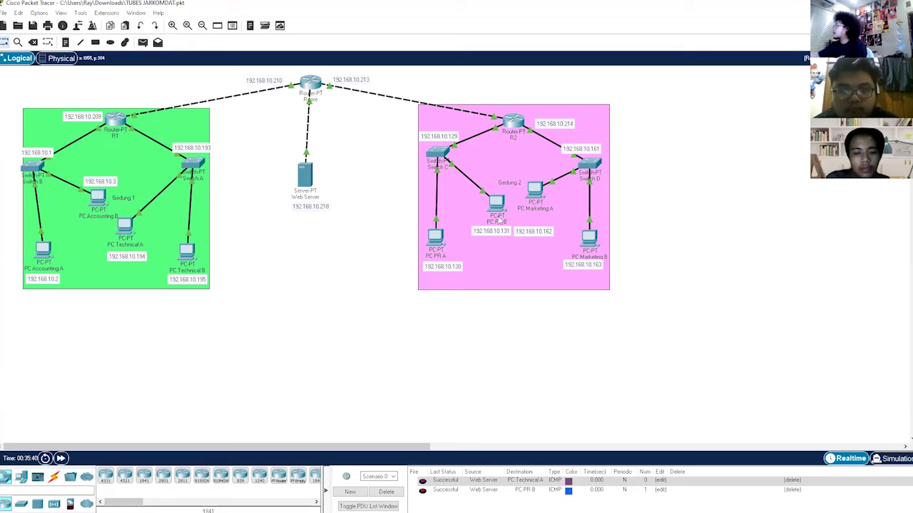
click(143, 43)
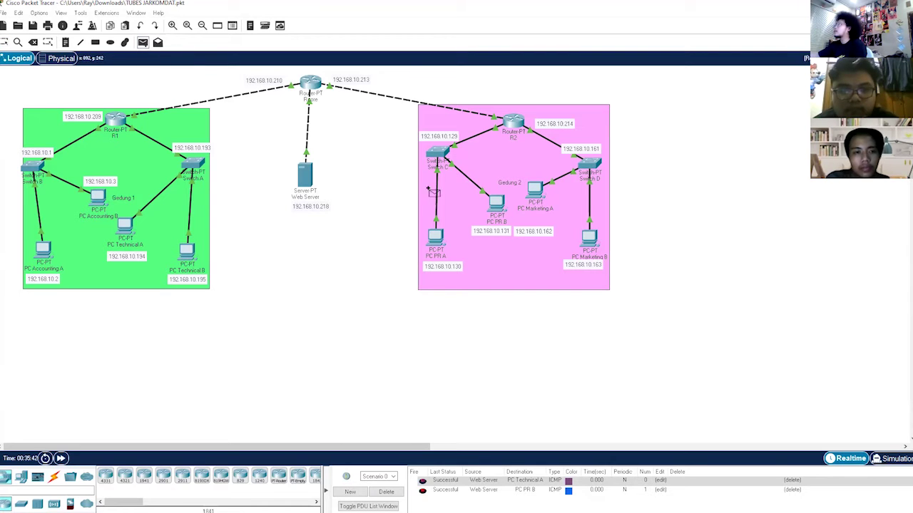
click(308, 179)
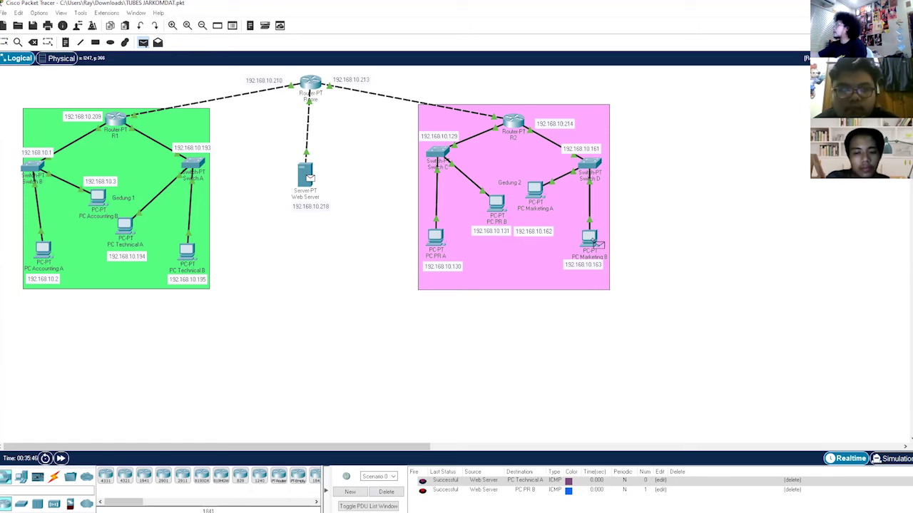
click(596, 244)
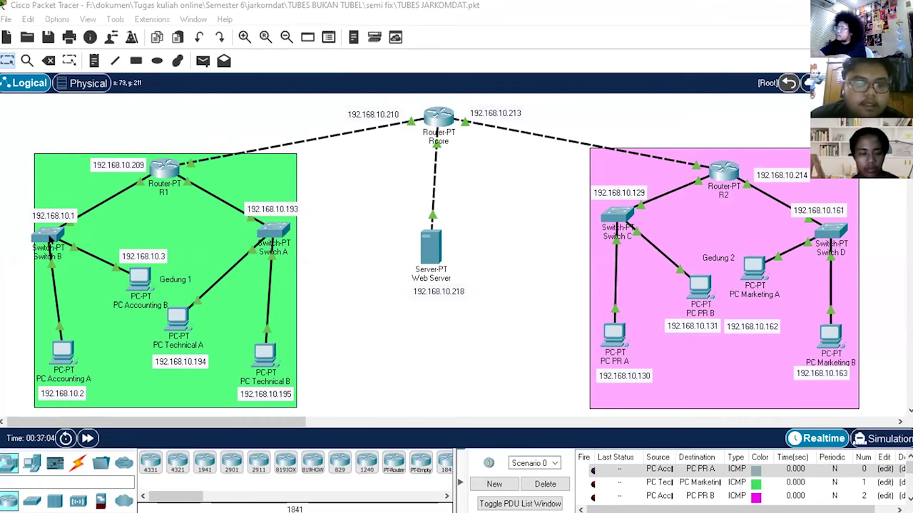
Review the enable and show mac-address-table commands in Switch B's command line, and put the switch window away.
click(50, 238)
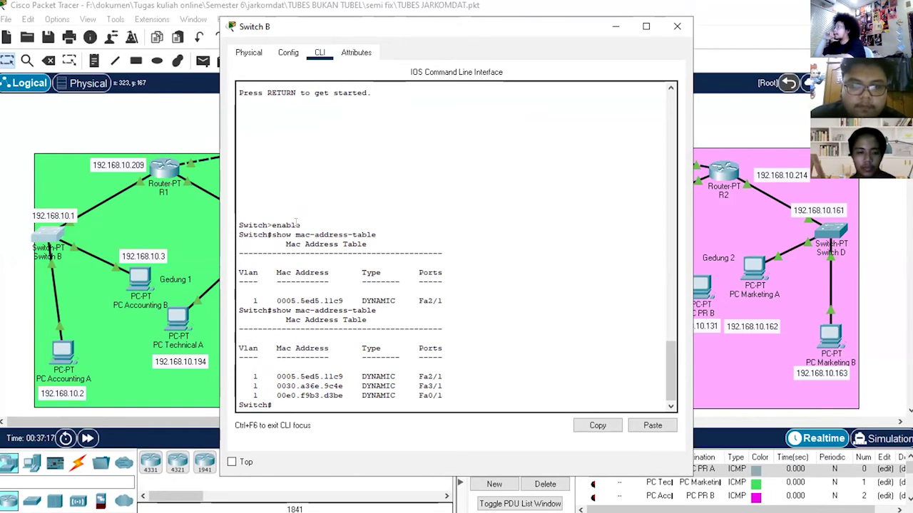
drag(300, 225, 270, 225)
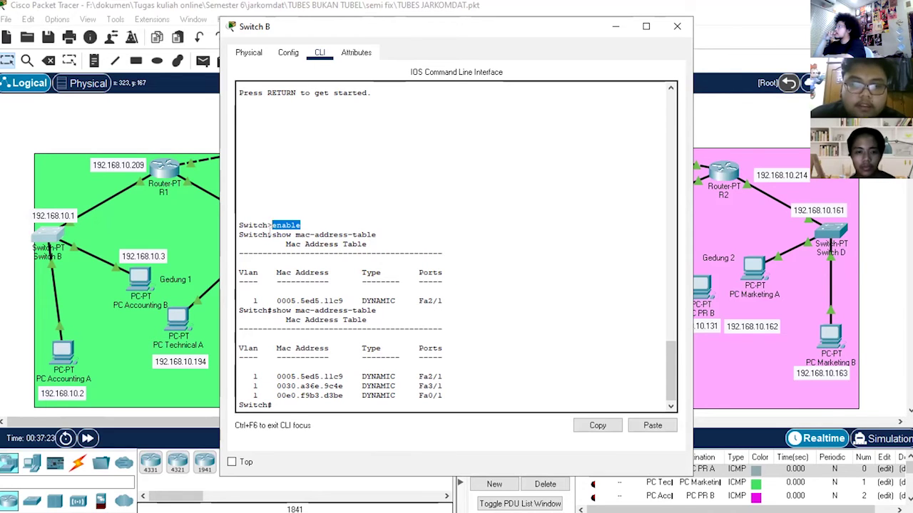
drag(271, 234, 373, 234)
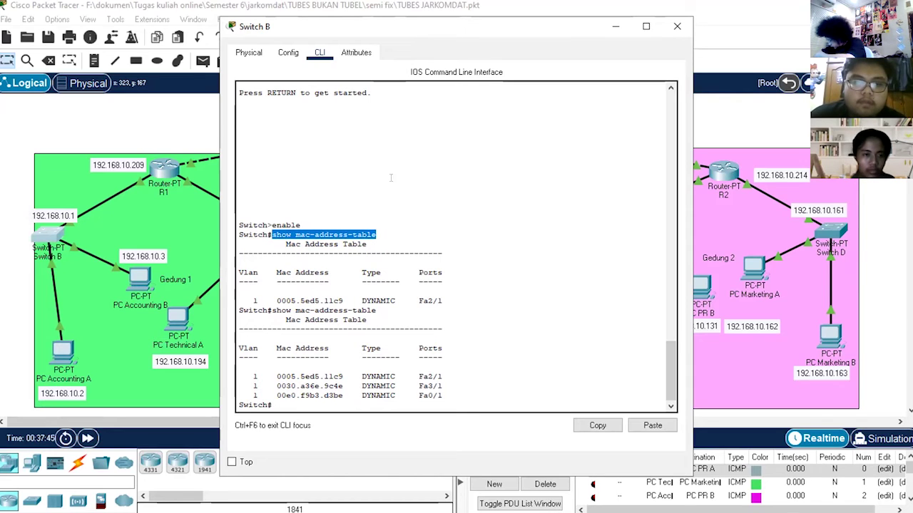
click(616, 26)
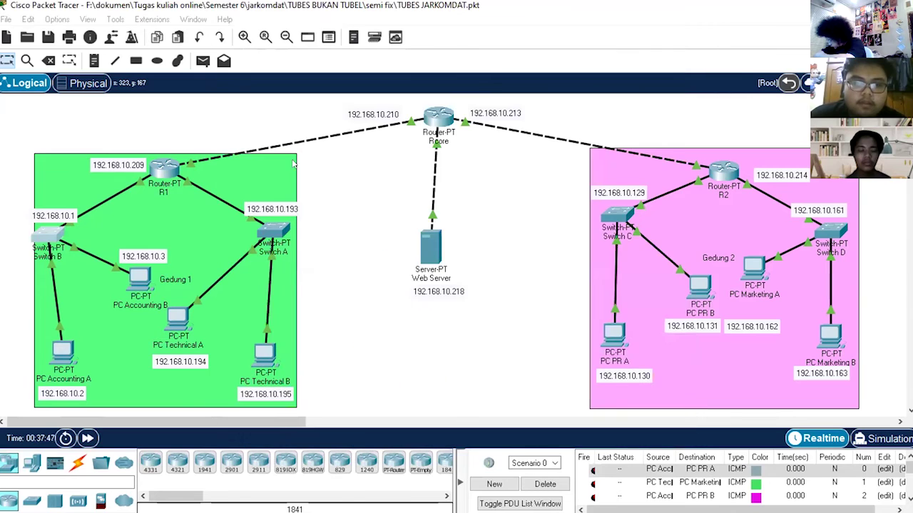
mouse_move(139, 283)
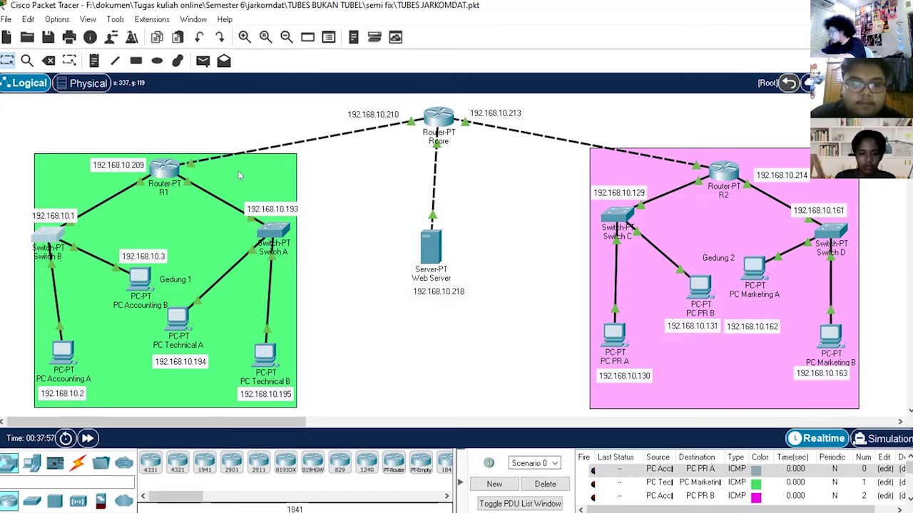
Display Switch A's MAC address table by running enable and show mac-address-table in its command line, and dismiss the switch window.
click(274, 229)
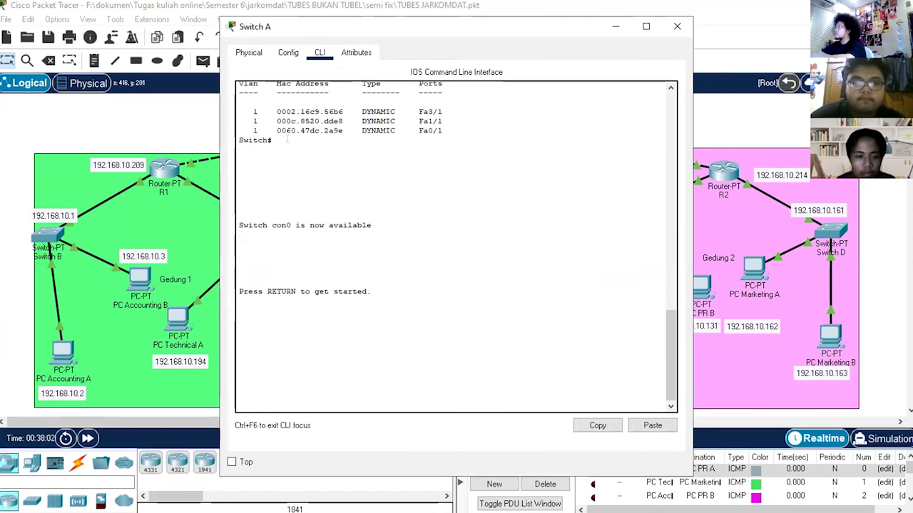
key(Return)
text(enable)
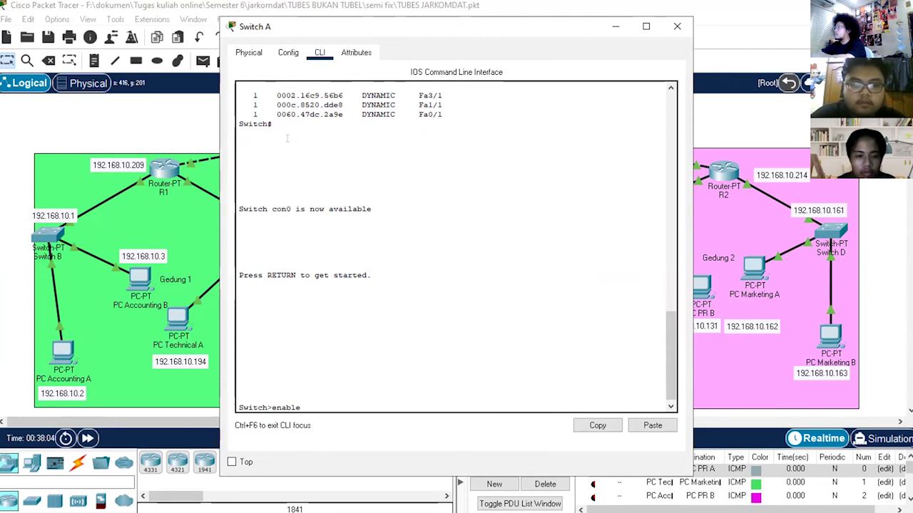
key(Return)
text(show)
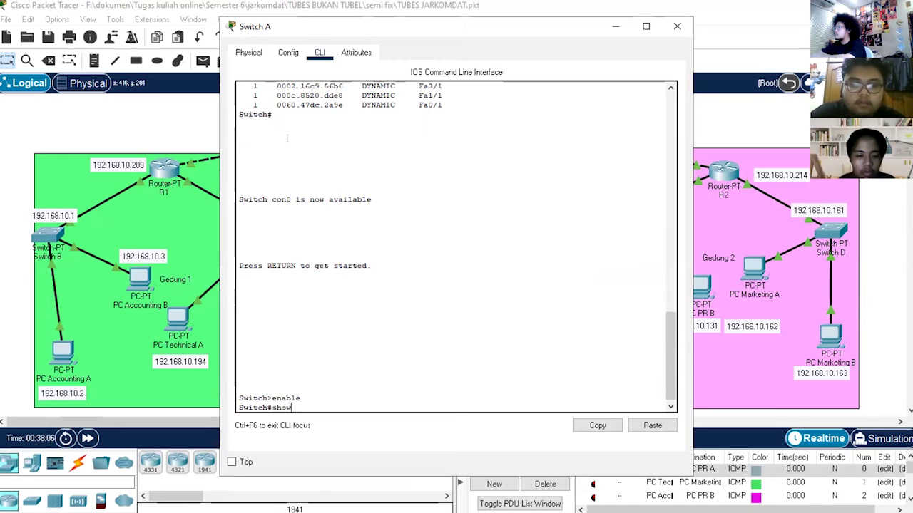
text( mac-addr)
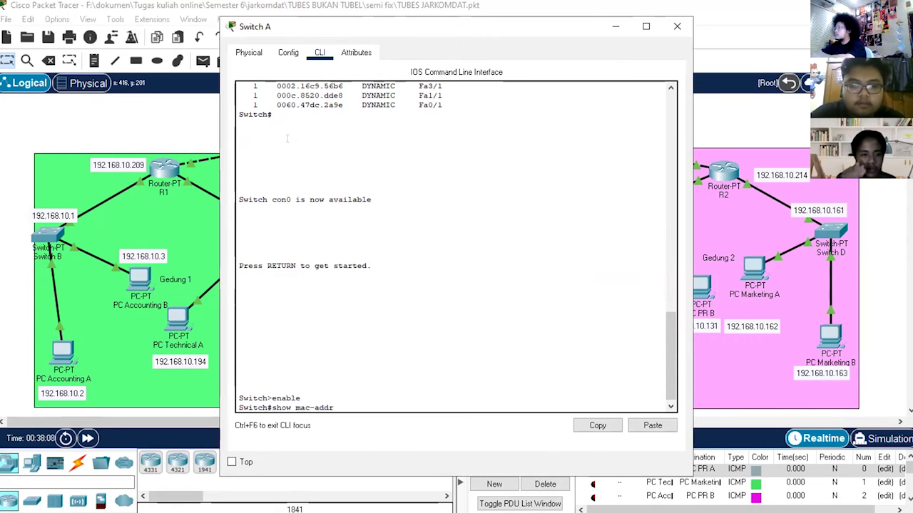
text(ess-table)
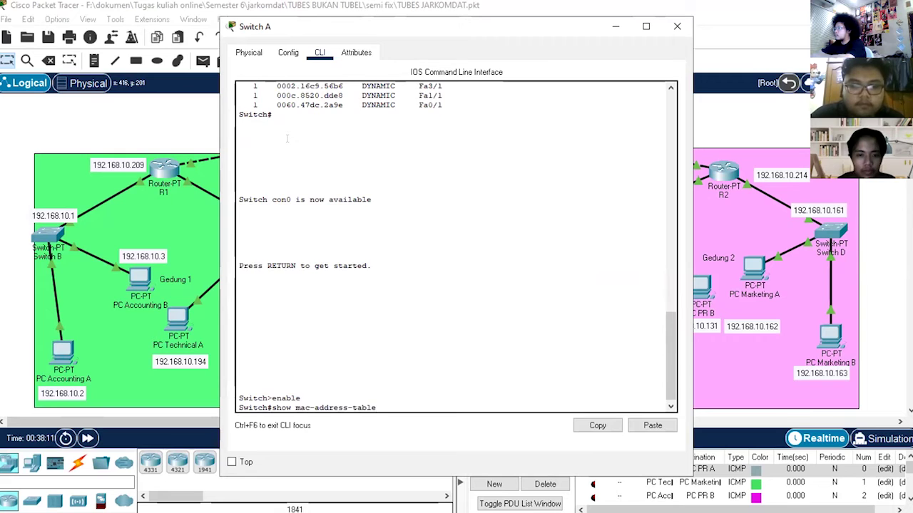
key(Return)
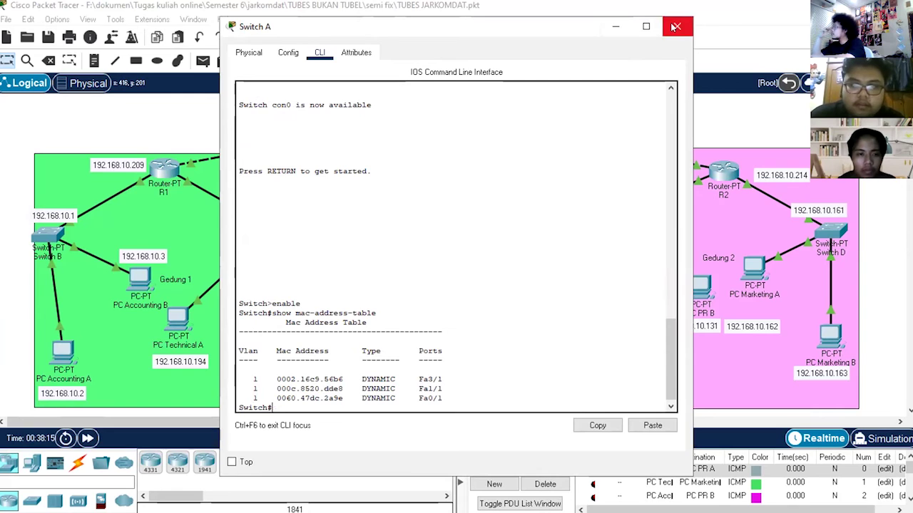
click(618, 26)
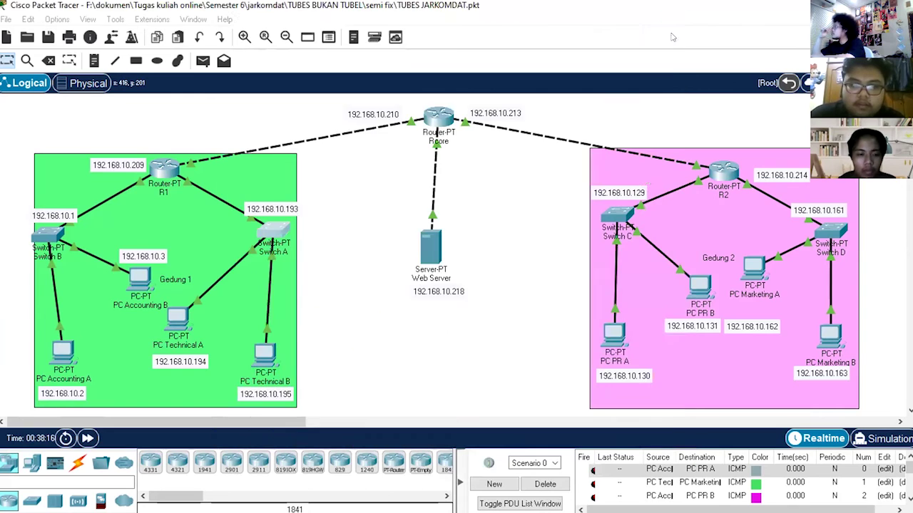
Display Switch C's MAC address table by running enable and show mac-address-table in its command line, and close the switch window.
click(614, 205)
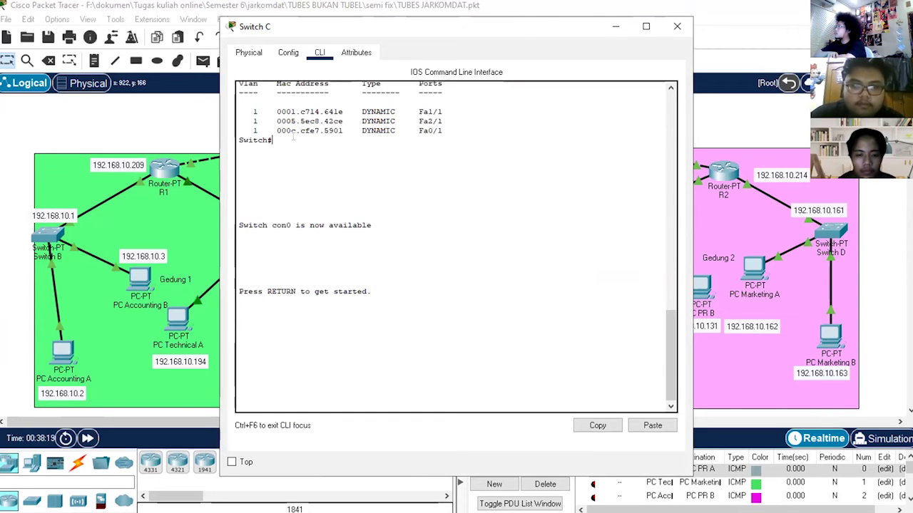
key(Return)
text(enable)
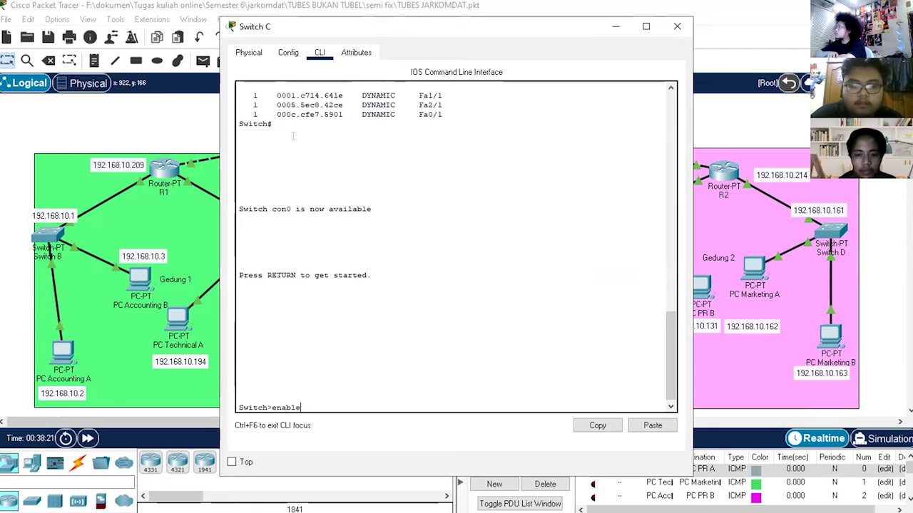
key(Return)
text(sho)
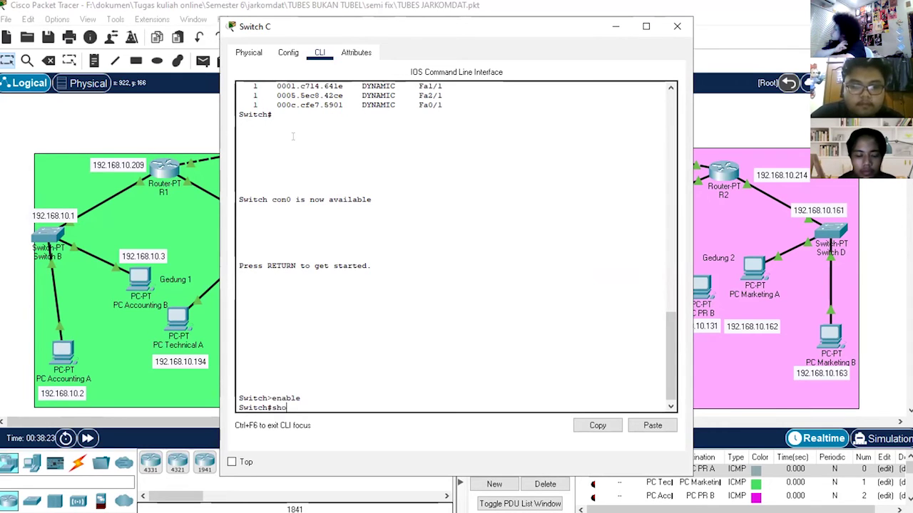
text(w mac-address-)
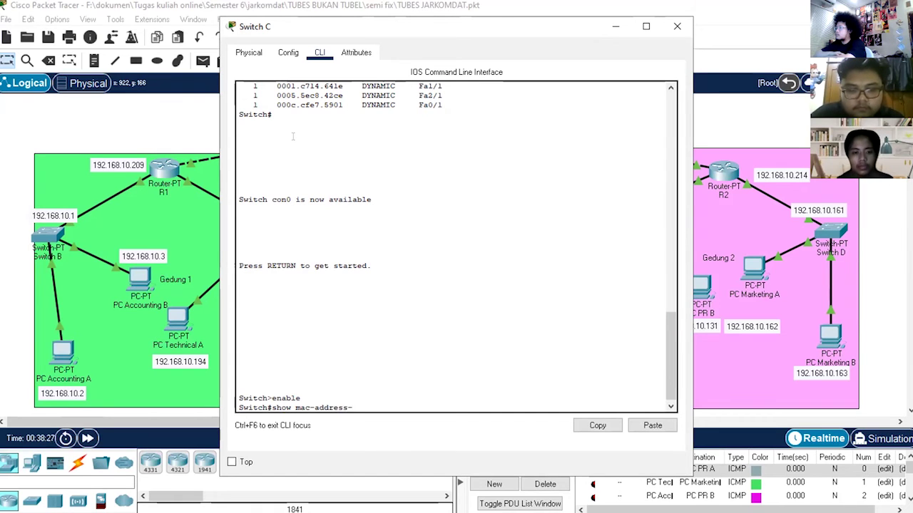
text(table)
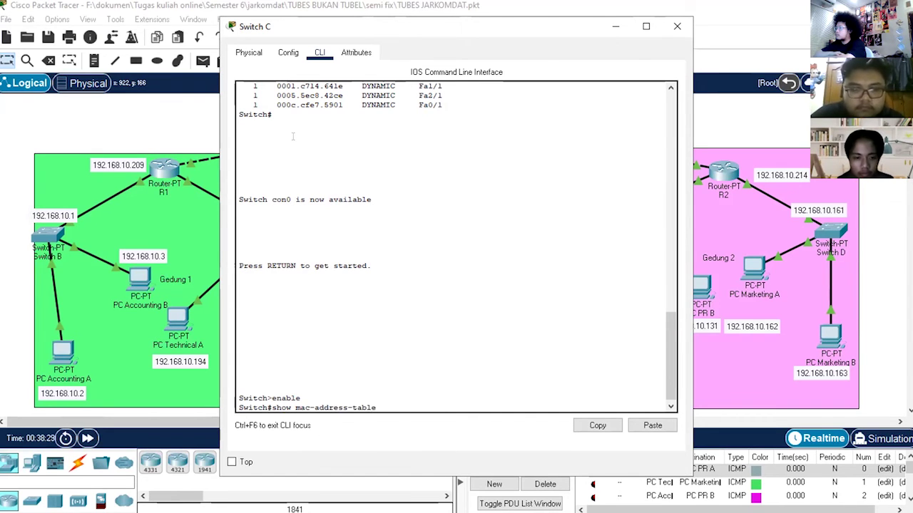
key(Return)
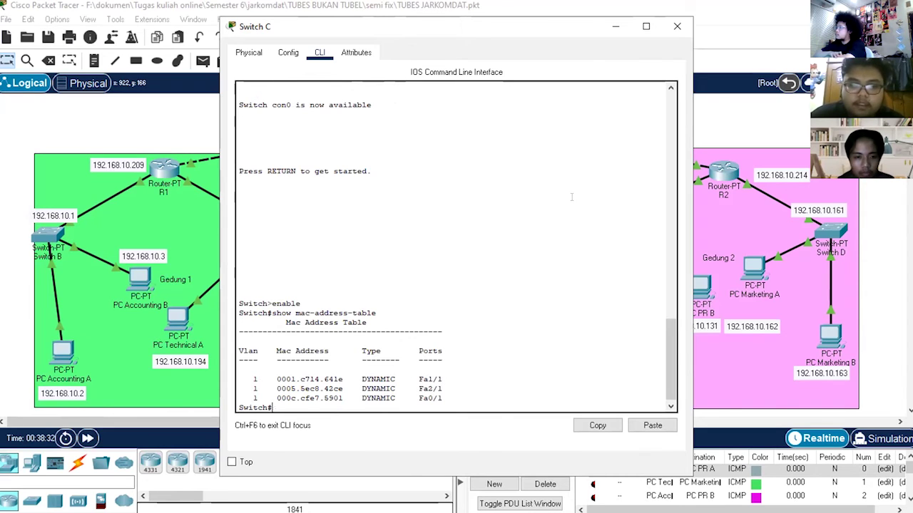
click(677, 26)
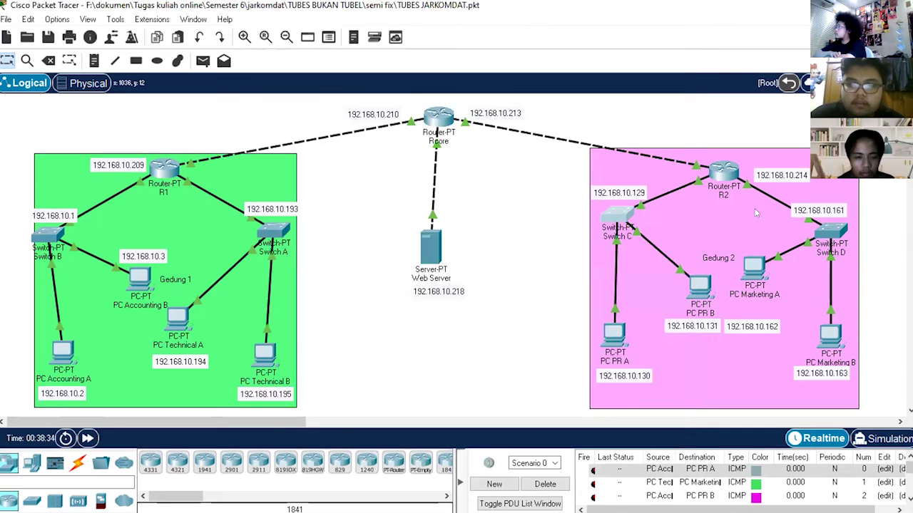
Display Switch D's MAC address table by running enable and show mac-address-table in its command line, and close the switch window.
click(830, 231)
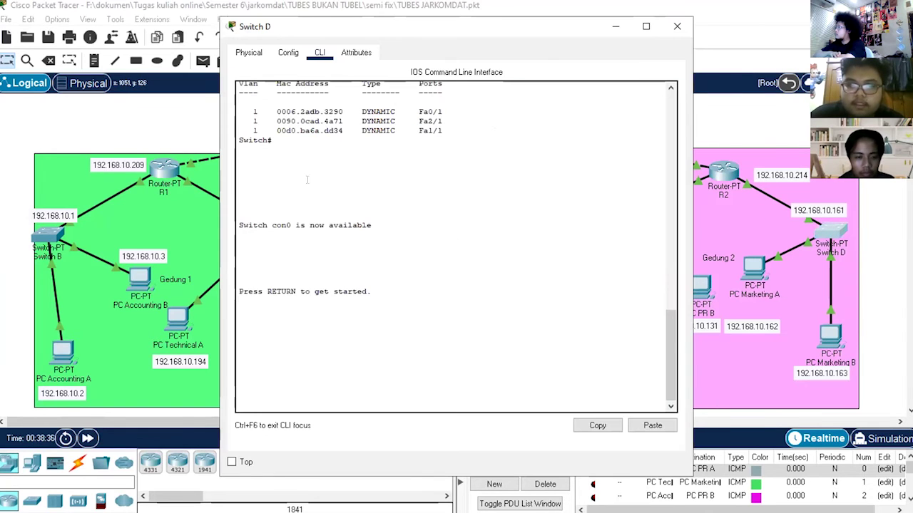
key(Return)
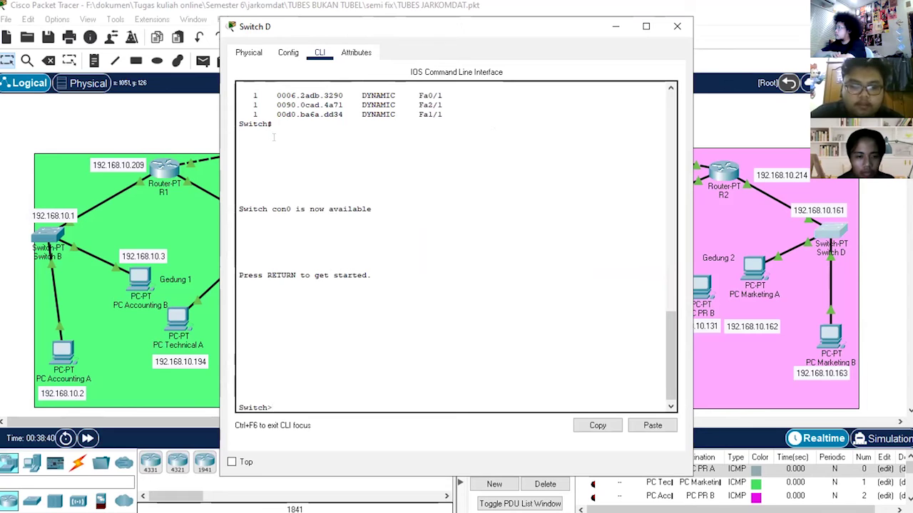
text(enable)
key(Return)
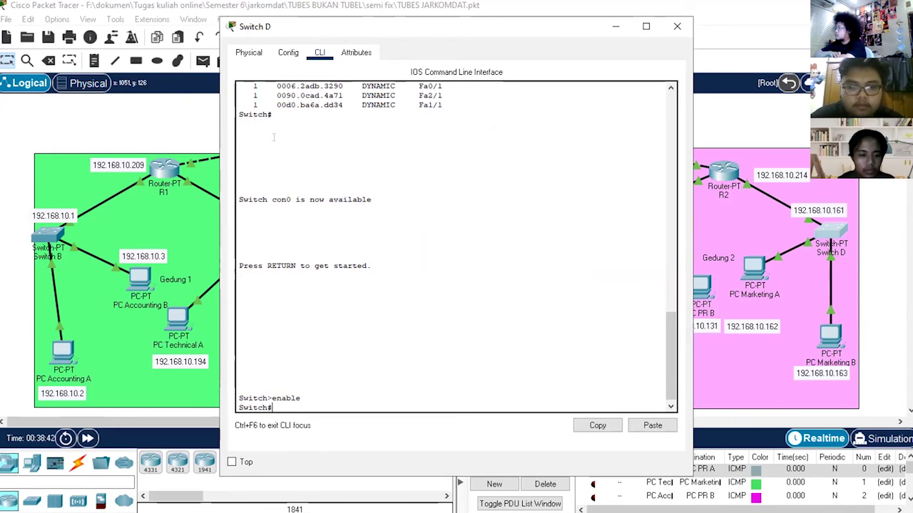
text(show ma)
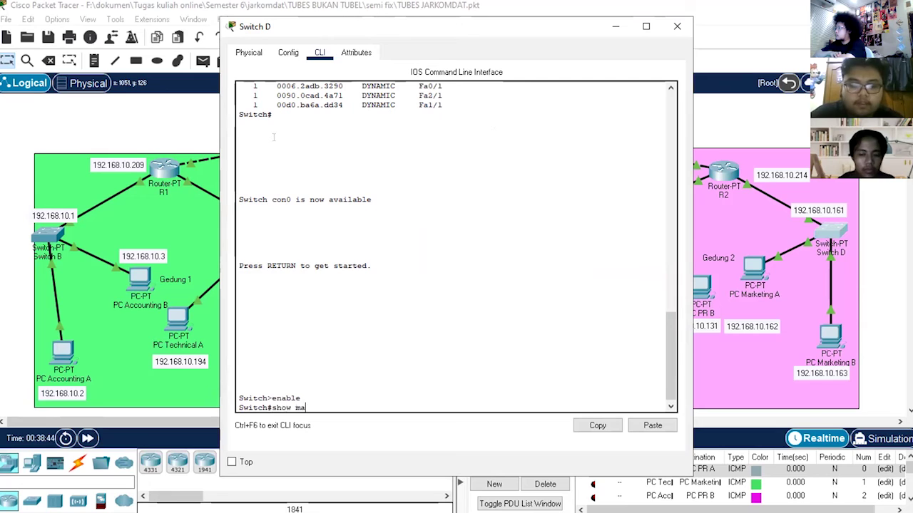
text(c)
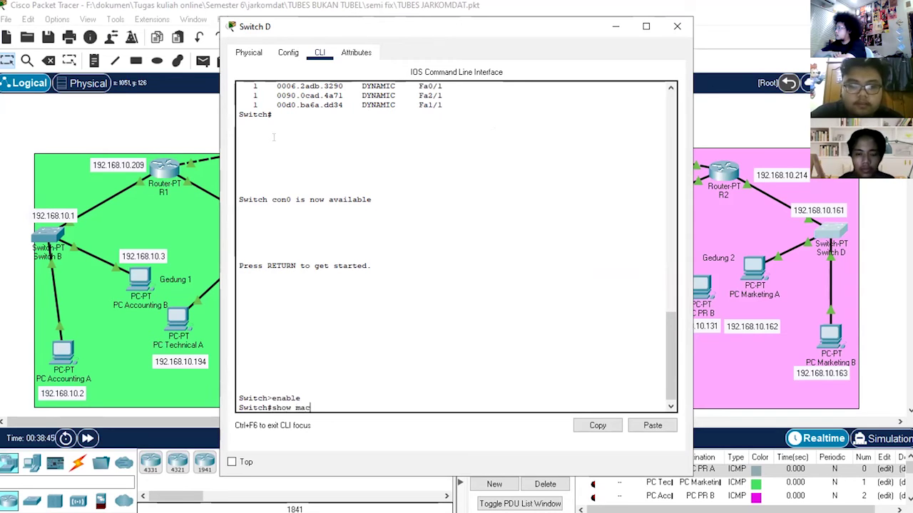
text(-address)
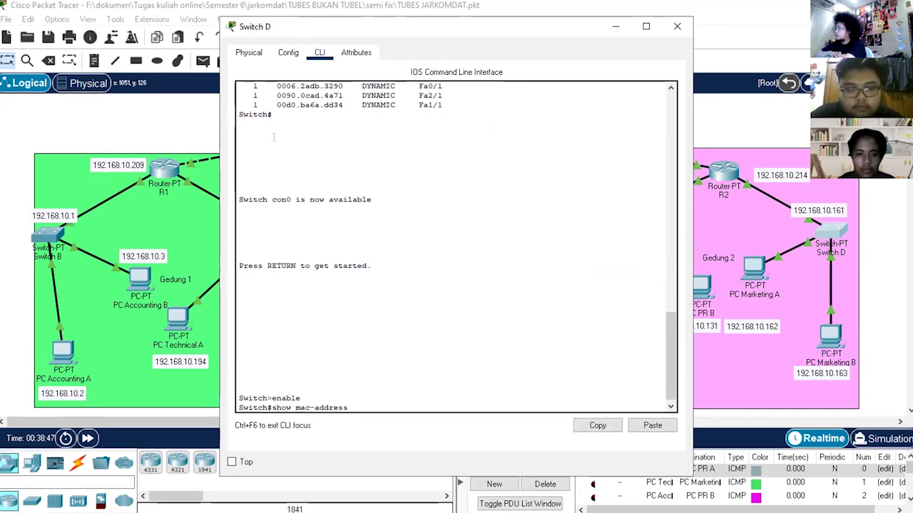
text(-table)
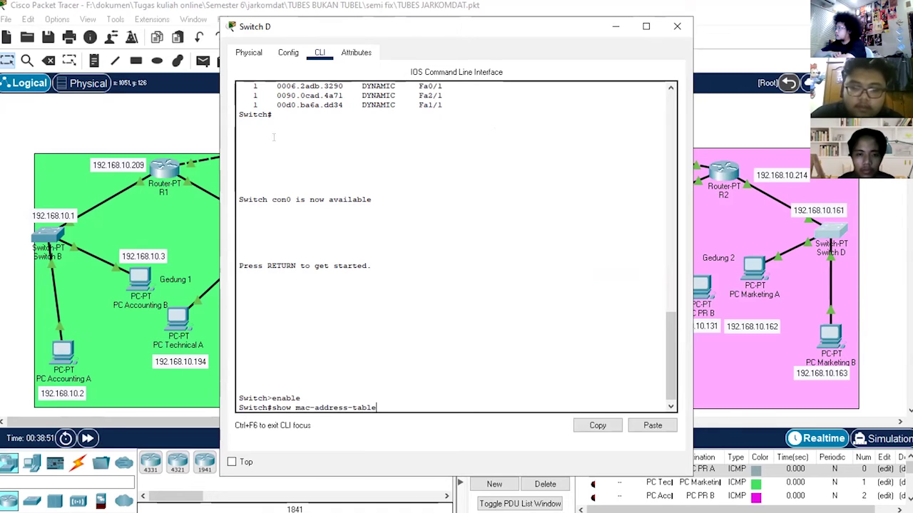
key(Return)
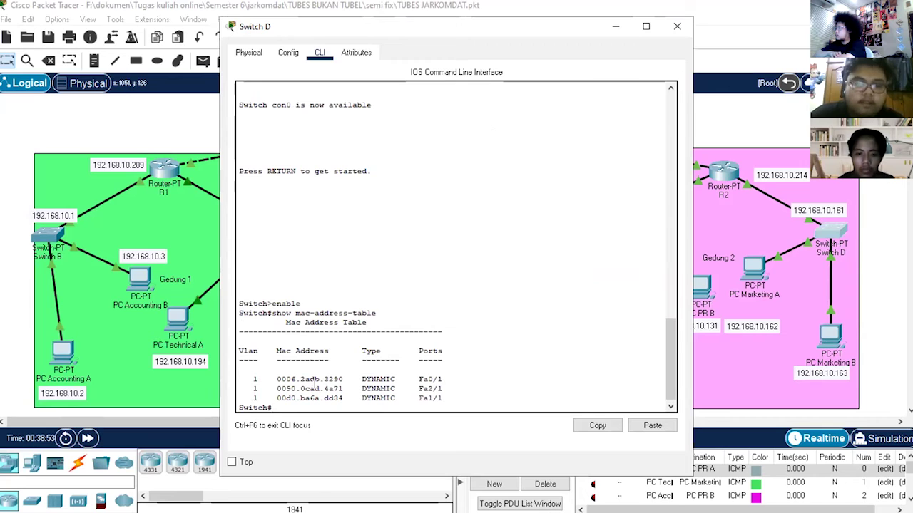
click(677, 26)
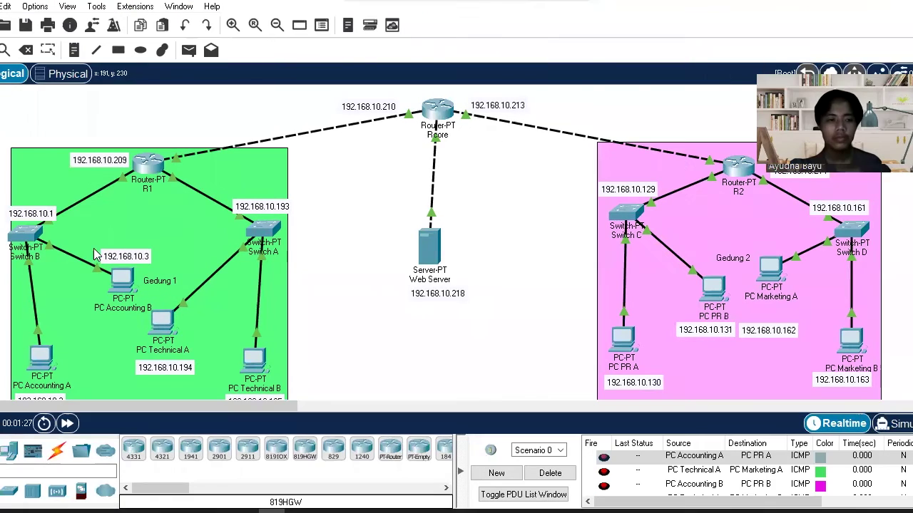
Inspect router R1's summary of port links, IP addresses and MAC addresses in the Gedung 1 network.
mouse_move(33, 231)
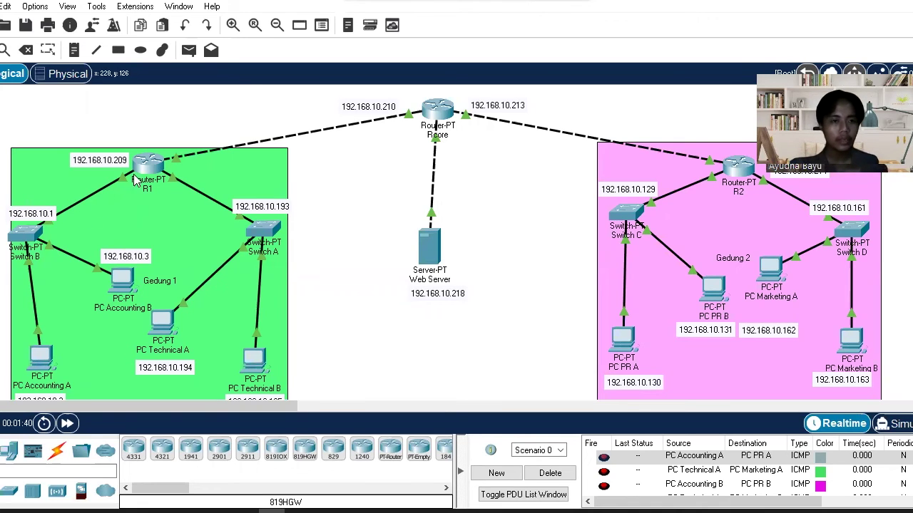
mouse_move(146, 171)
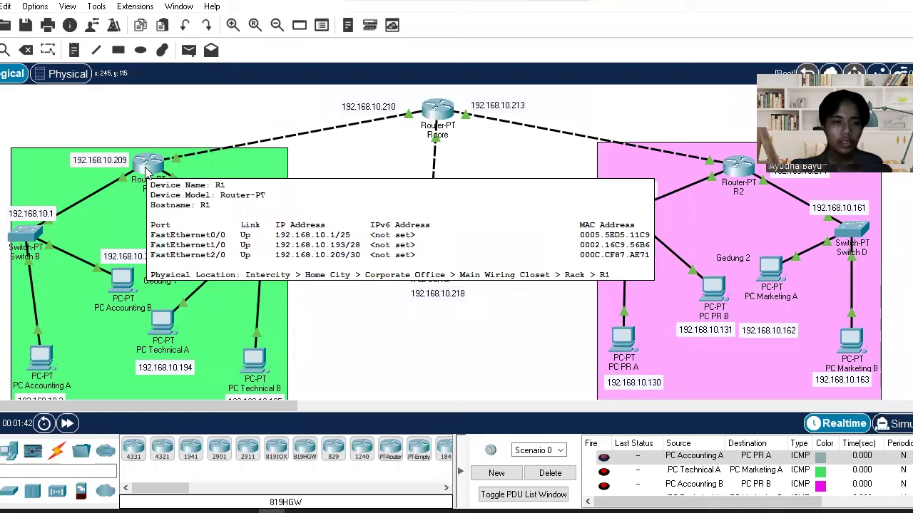
Display router R1's routing table by running enable and show IP route in its command line, and close the router window.
click(147, 171)
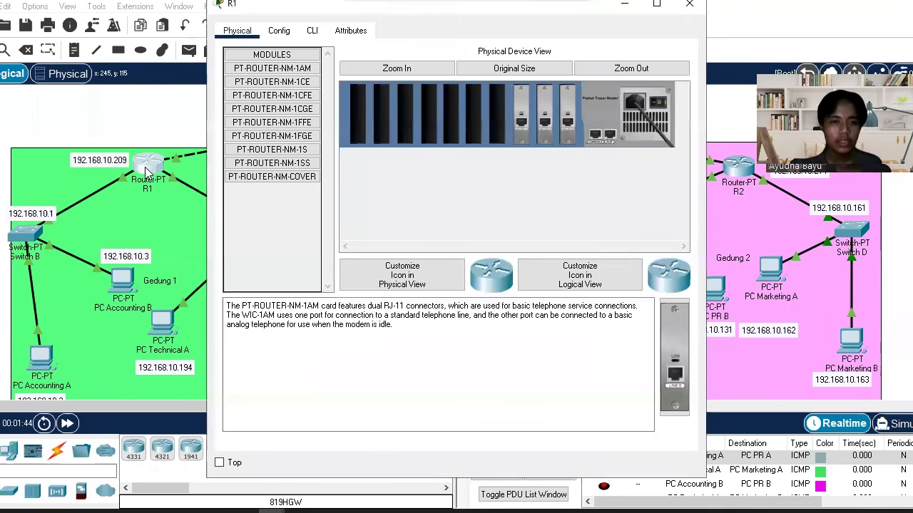
click(317, 35)
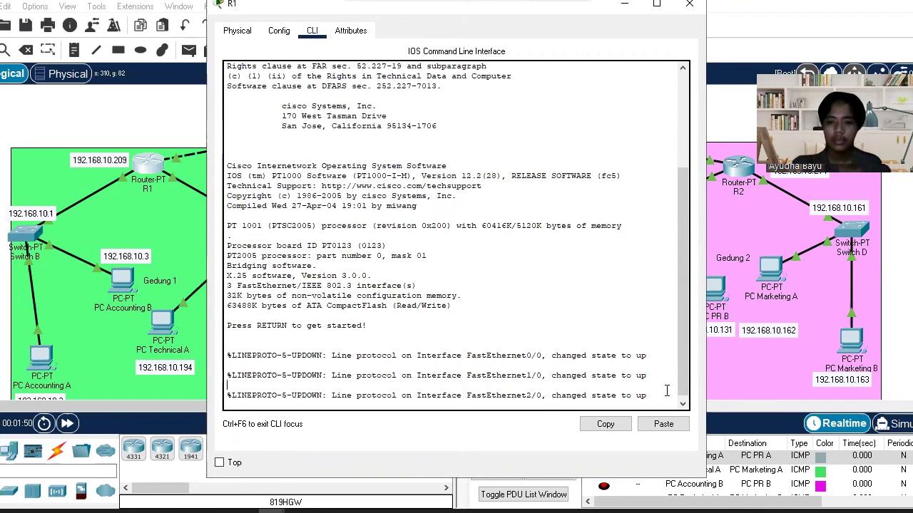
key(Return)
text(enab)
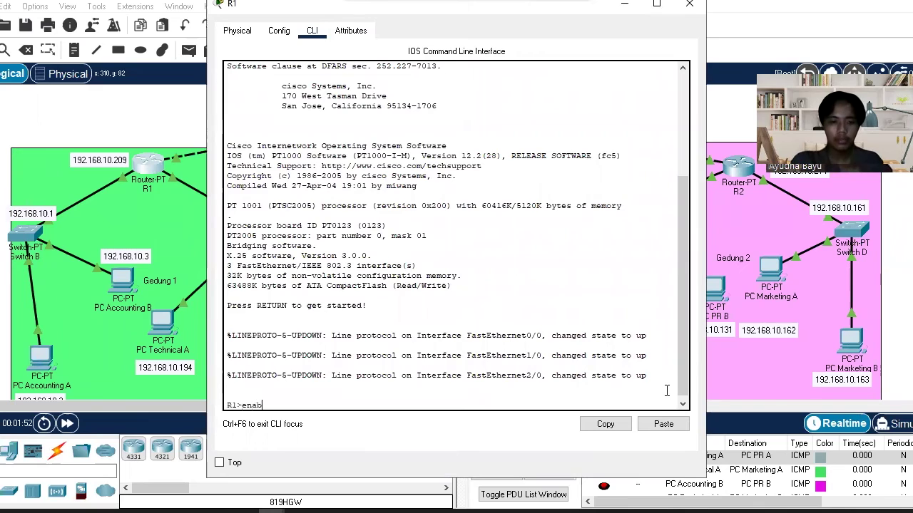
text(le)
key(Return)
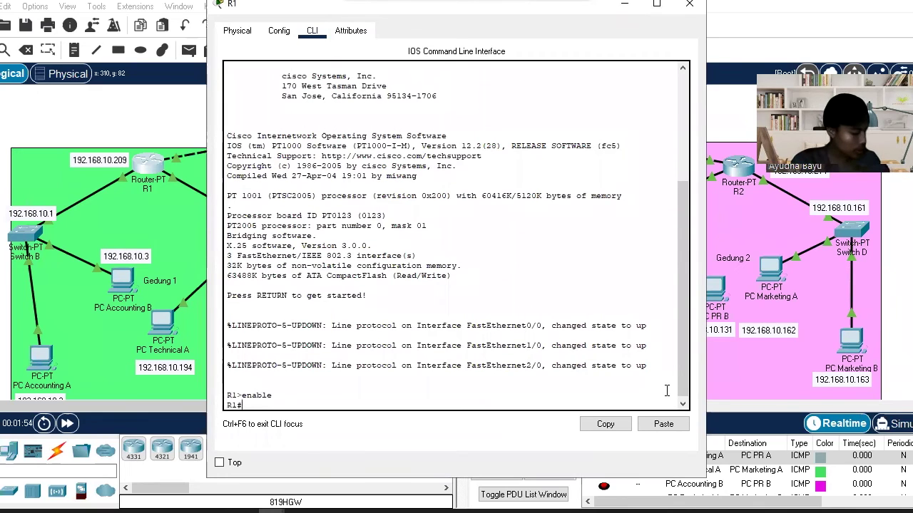
text(sh)
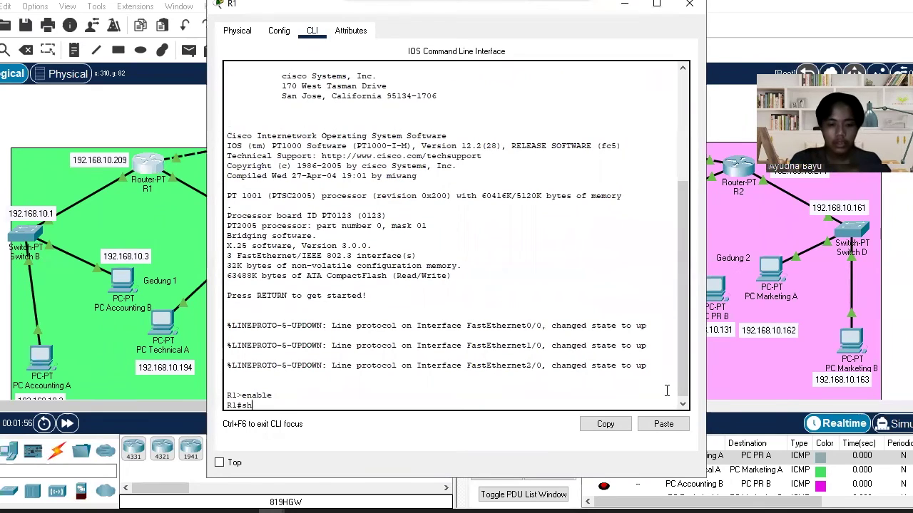
text(ow IP route)
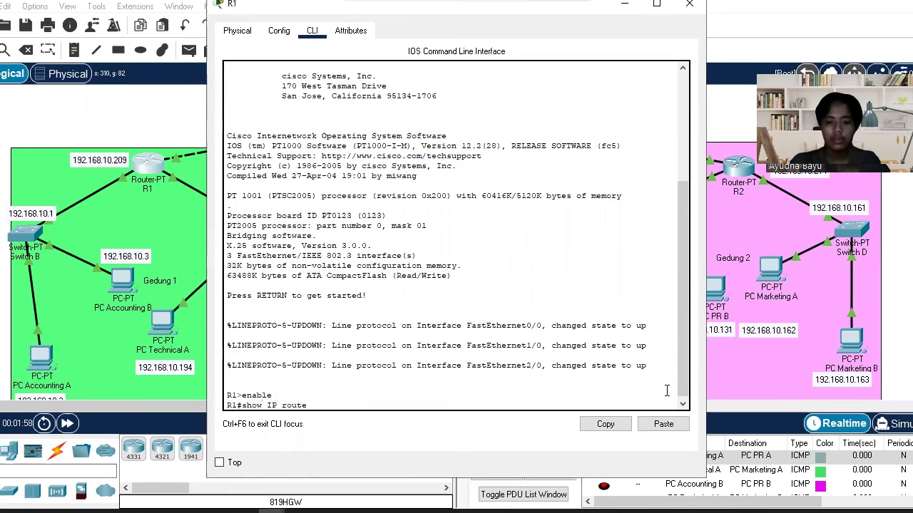
key(Return)
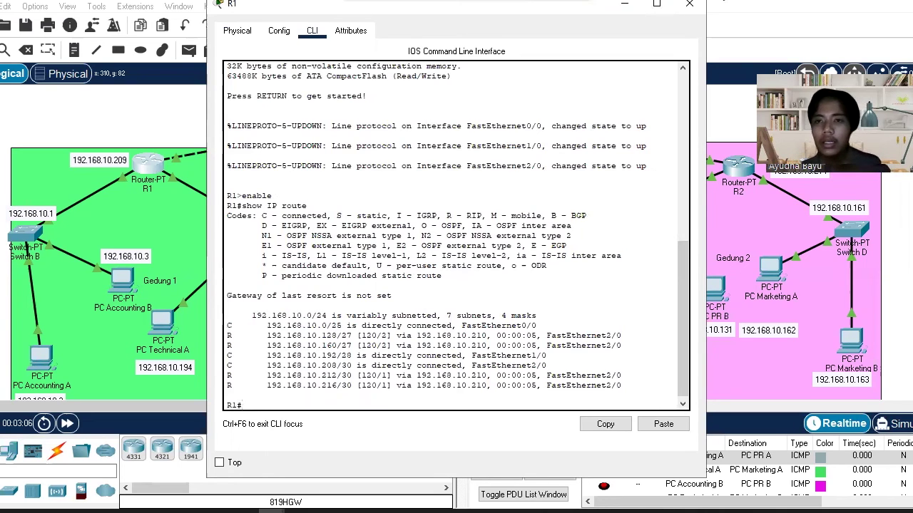
click(689, 5)
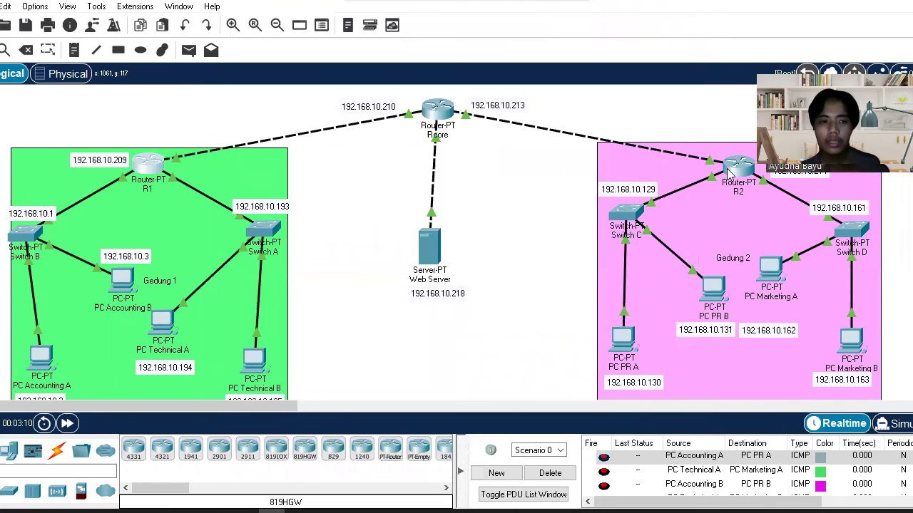
Display router R2's routing table by running enable and show IP route in its command line, and close the router window.
click(733, 174)
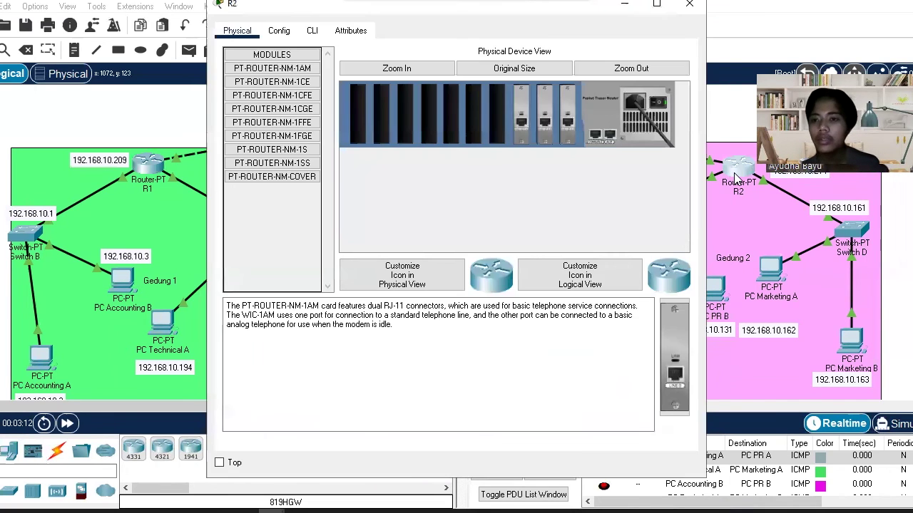
click(312, 32)
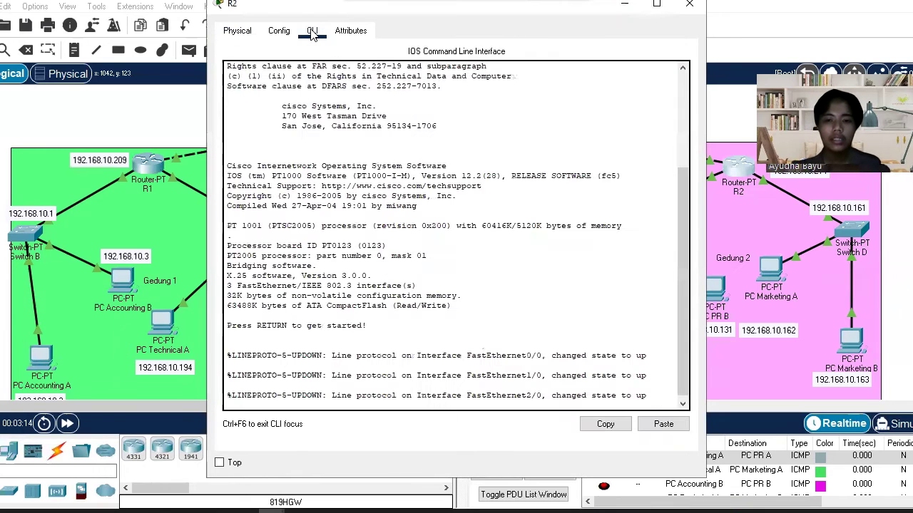
key(Return)
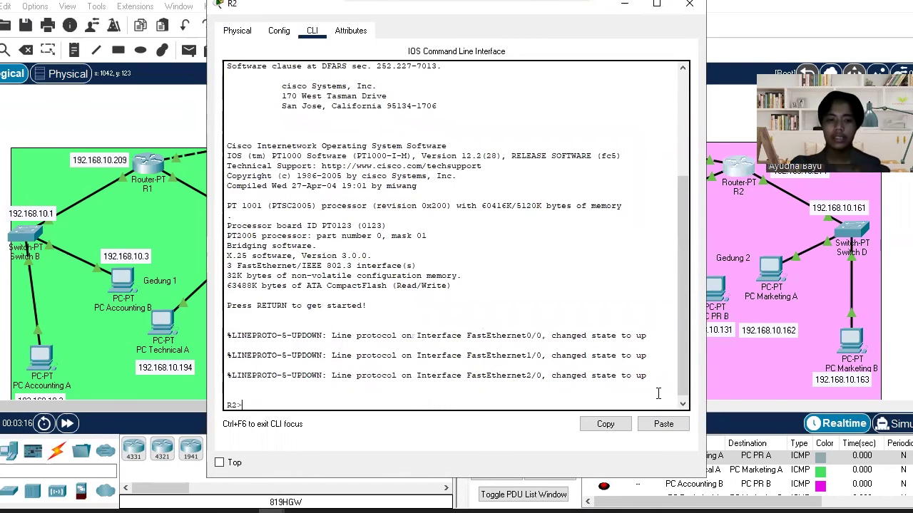
text(enable)
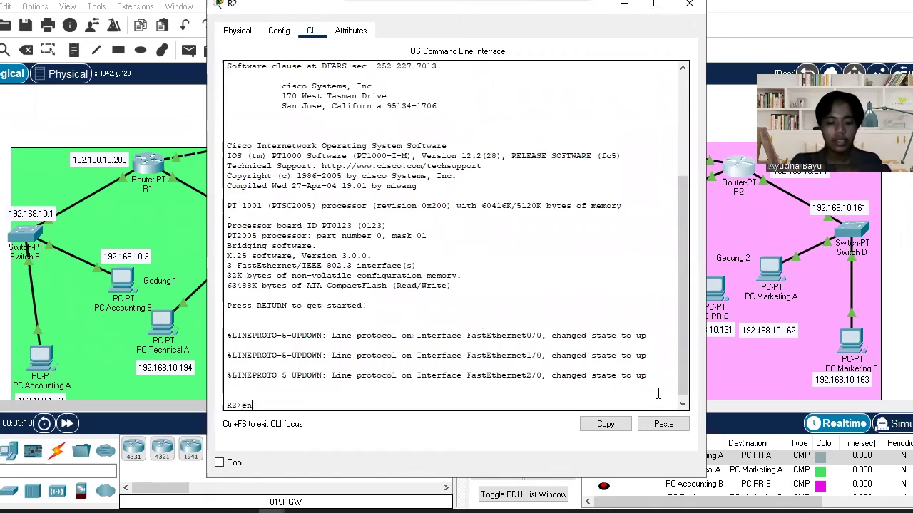
key(Return)
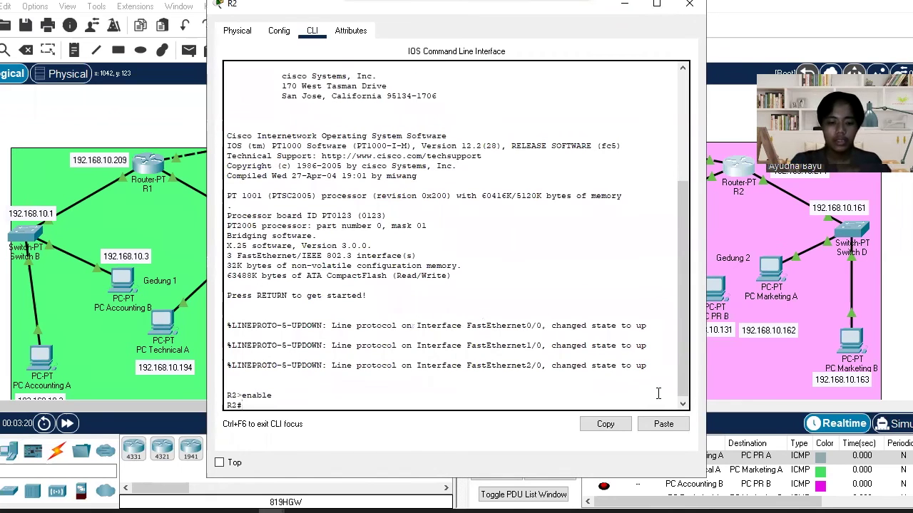
text(show IP route)
key(Return)
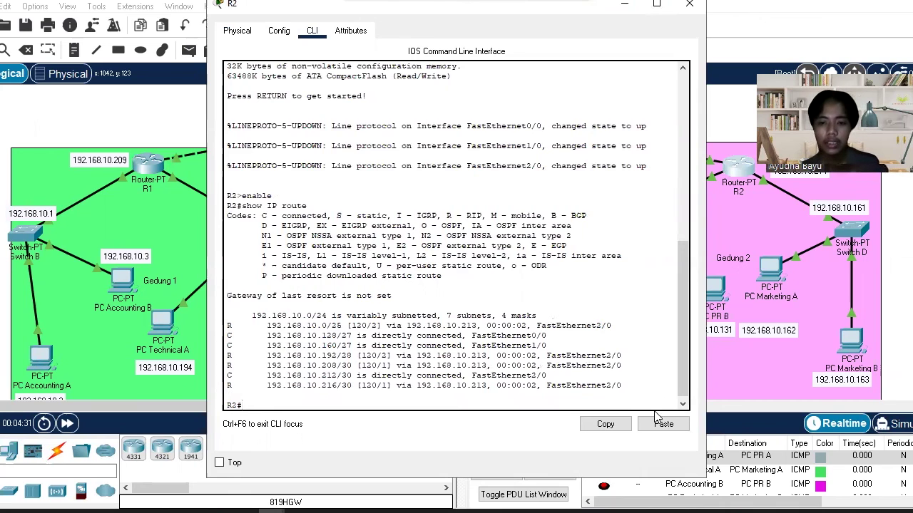
click(689, 5)
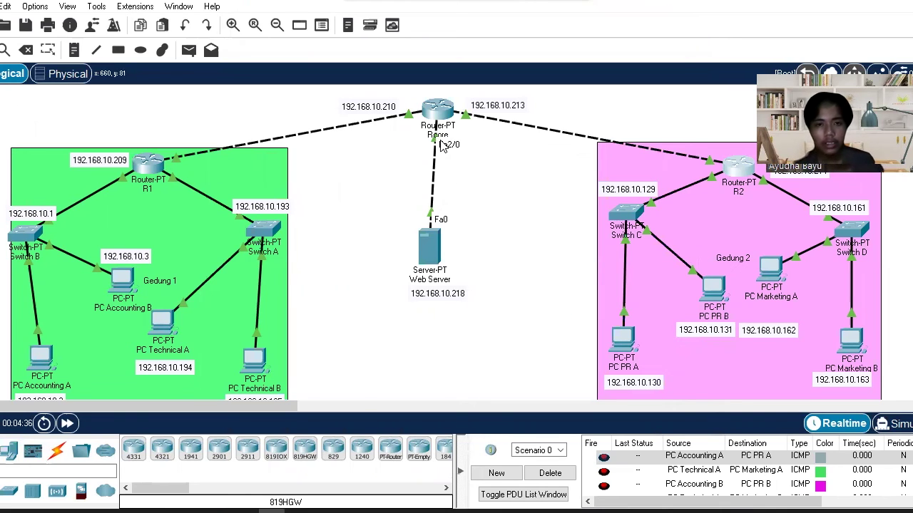
Display router Rcore's routing table by running enable and show IP route in its command line, and close the router window.
mouse_move(442, 107)
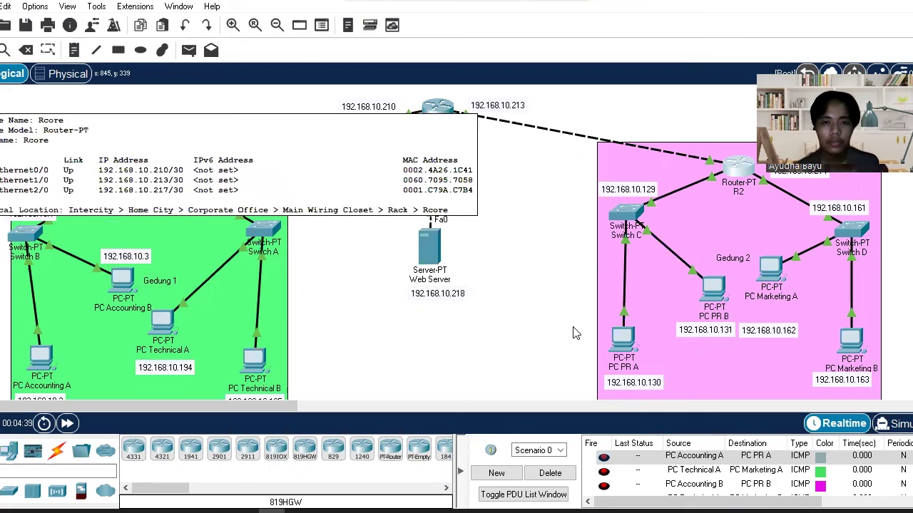
click(440, 110)
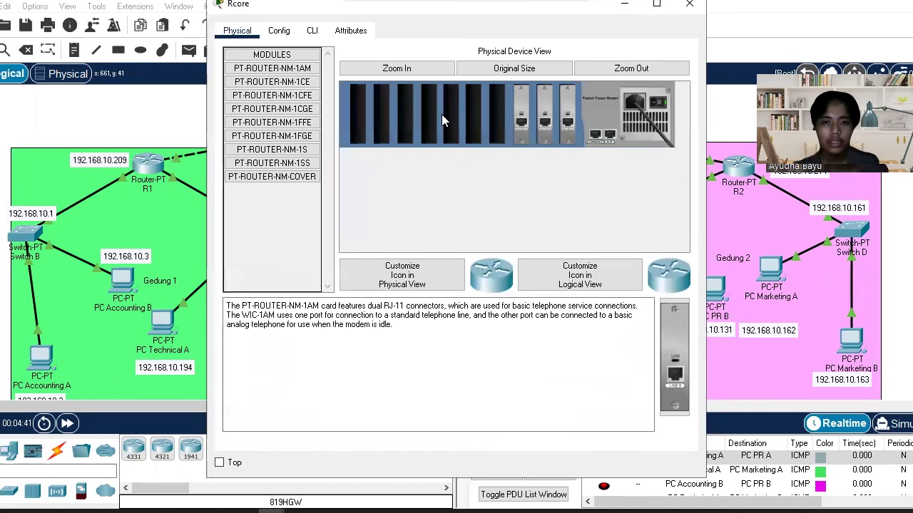
click(313, 32)
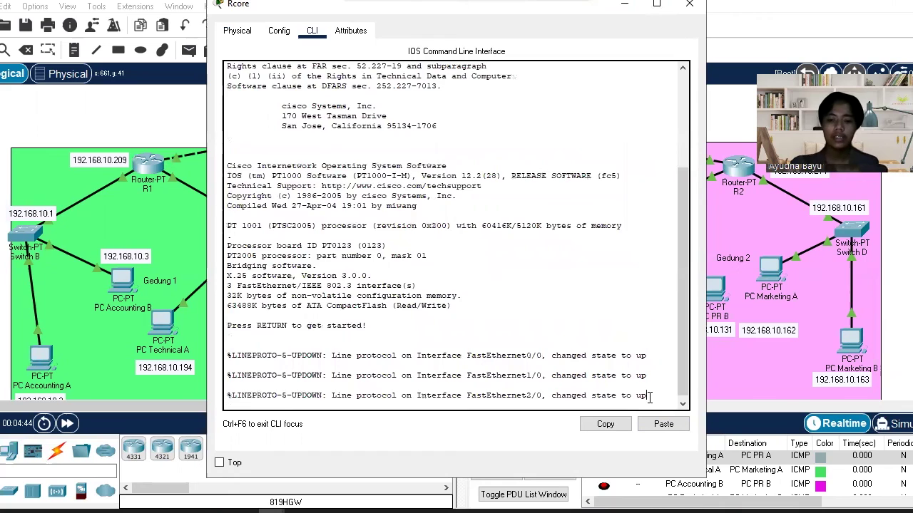
key(Return)
text(enable)
key(Return)
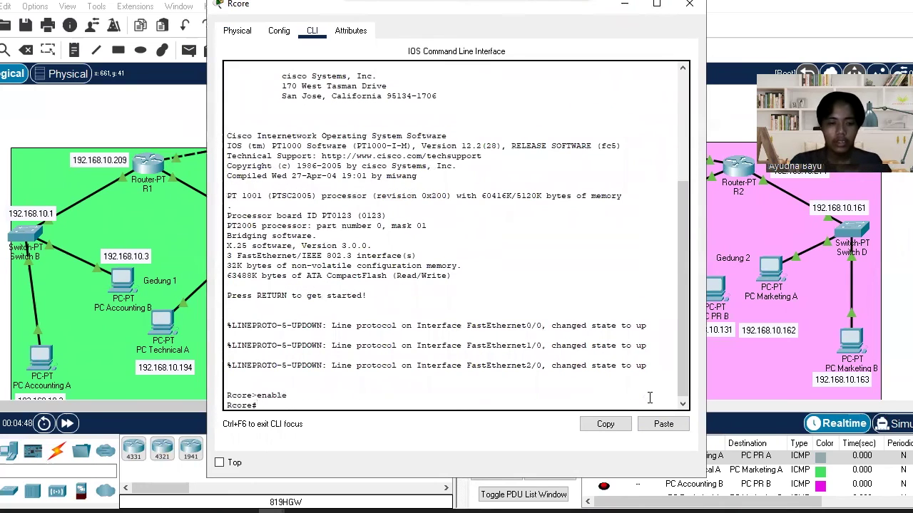
text(show )
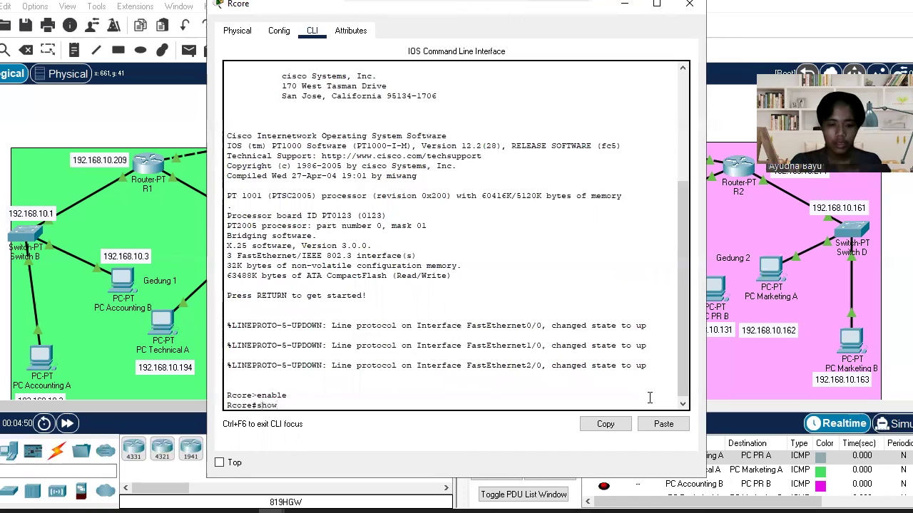
text(IP route)
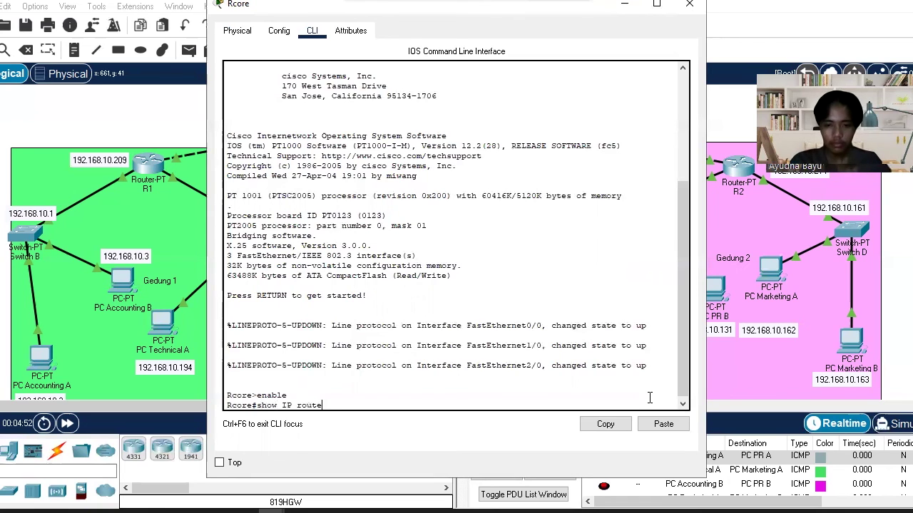
key(Return)
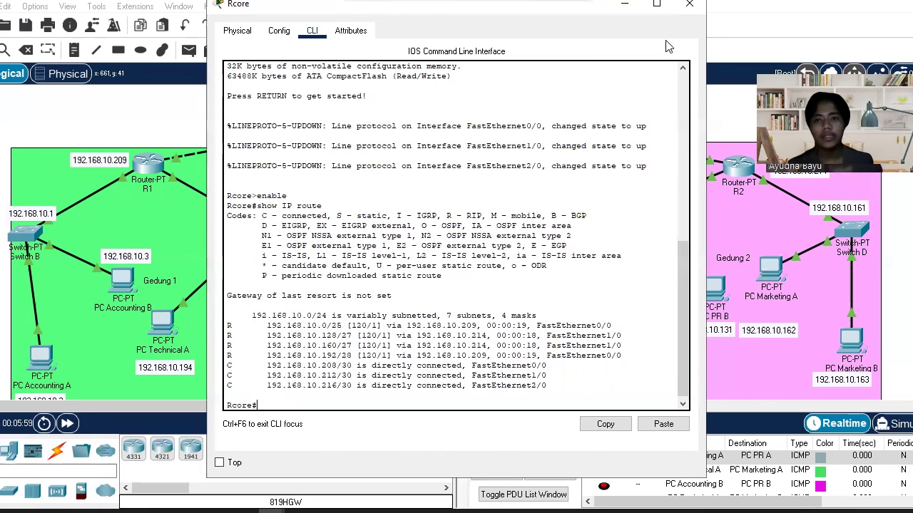
click(687, 13)
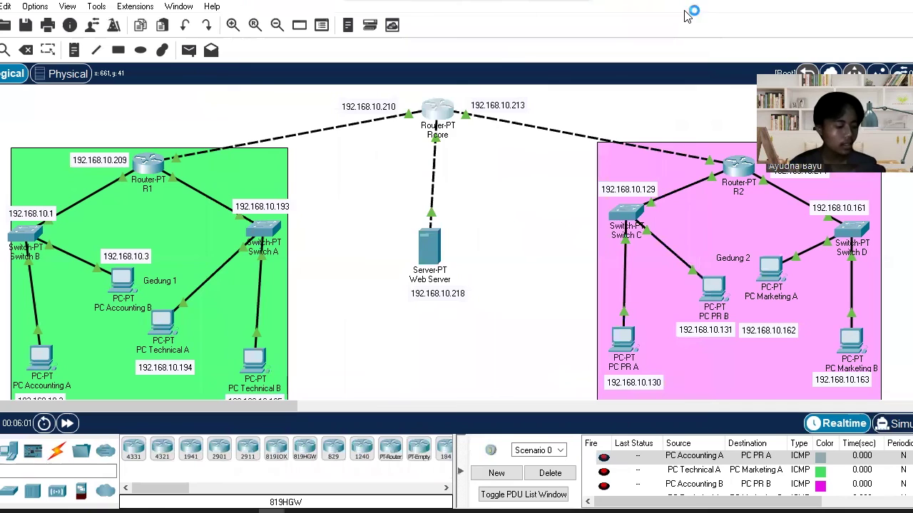